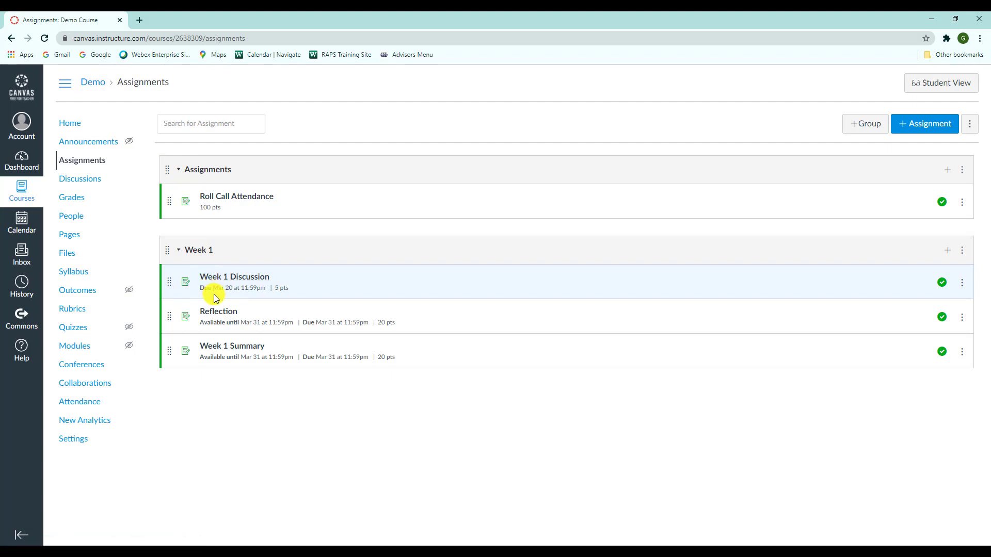
# - Open the Week 1 Summary assignment and review its submission and assignment settings in edit mode, leaving without saving
pyautogui.click(235, 347)
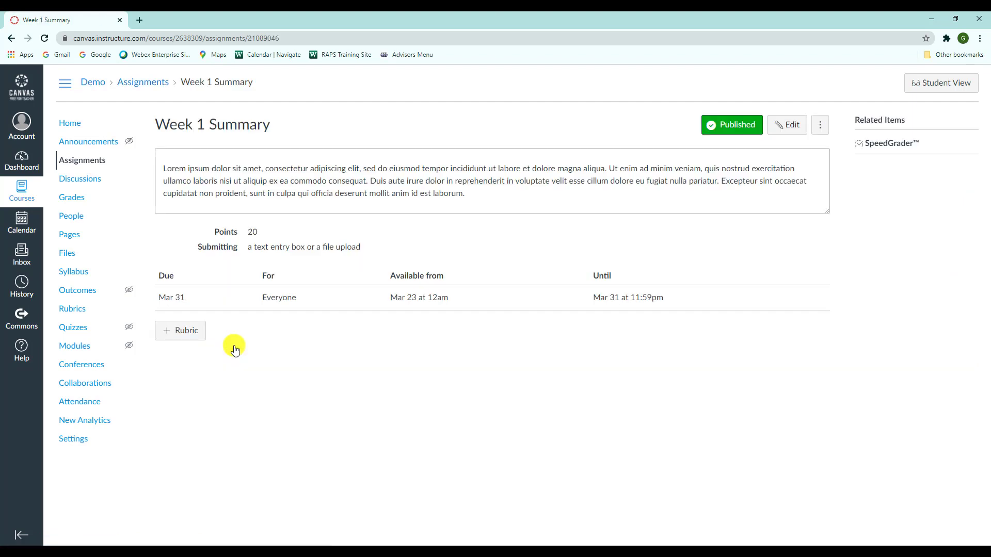
pyautogui.click(798, 133)
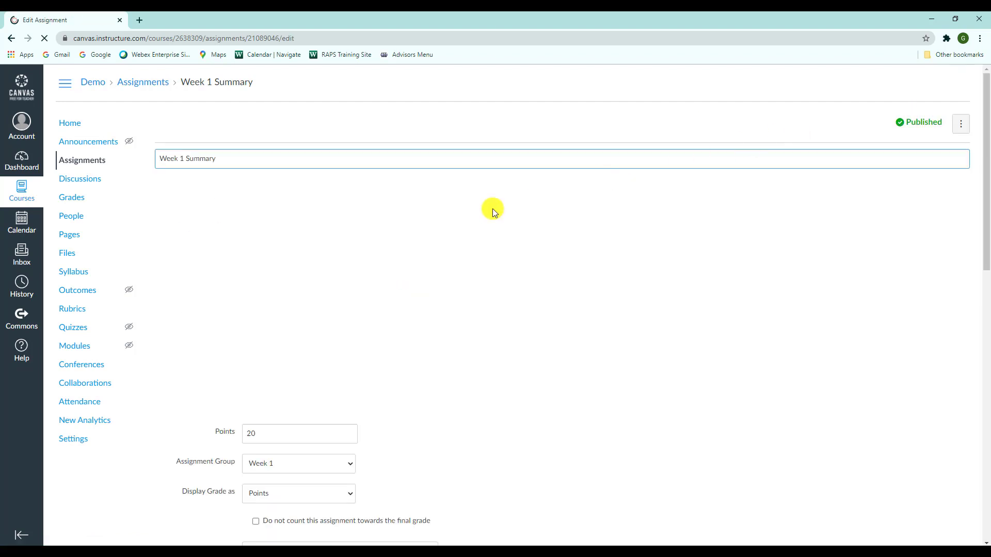
pyautogui.scroll(-5, 482, 212)
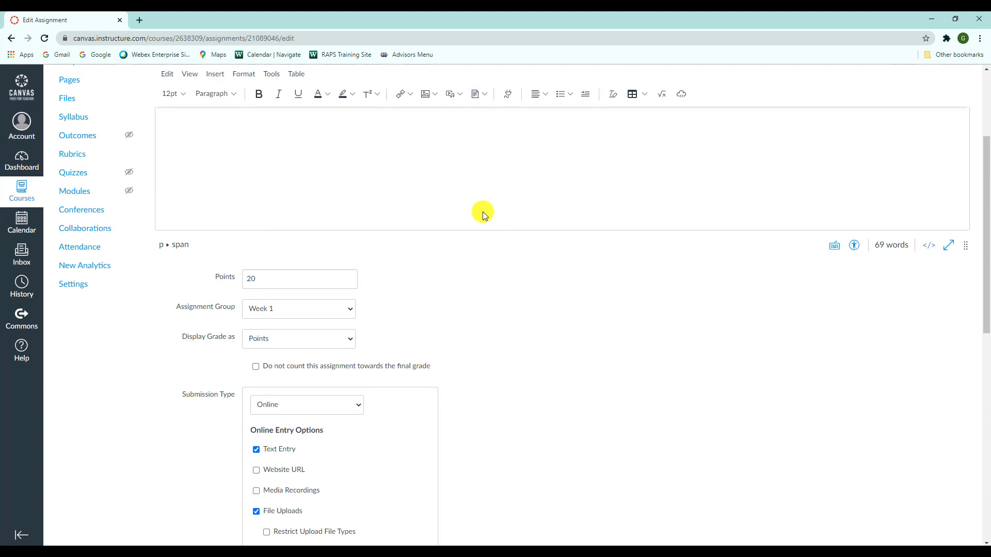
pyautogui.scroll(-2, 482, 212)
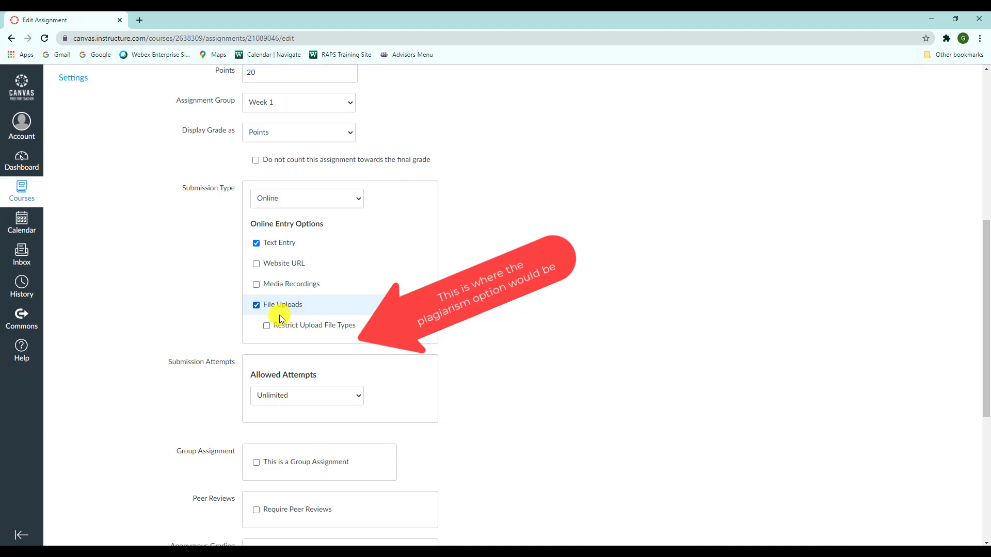
pyautogui.click(257, 308)
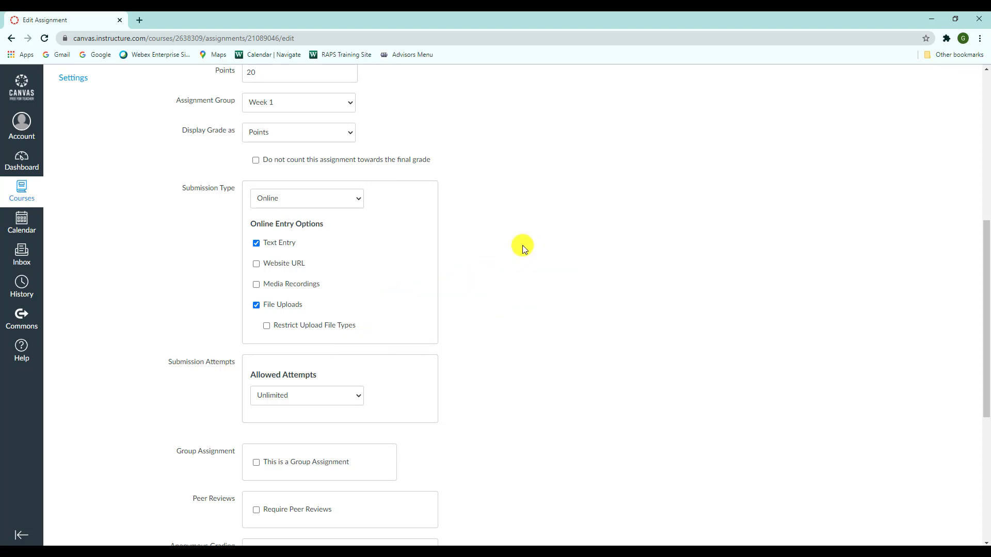
pyautogui.scroll(-6, 522, 246)
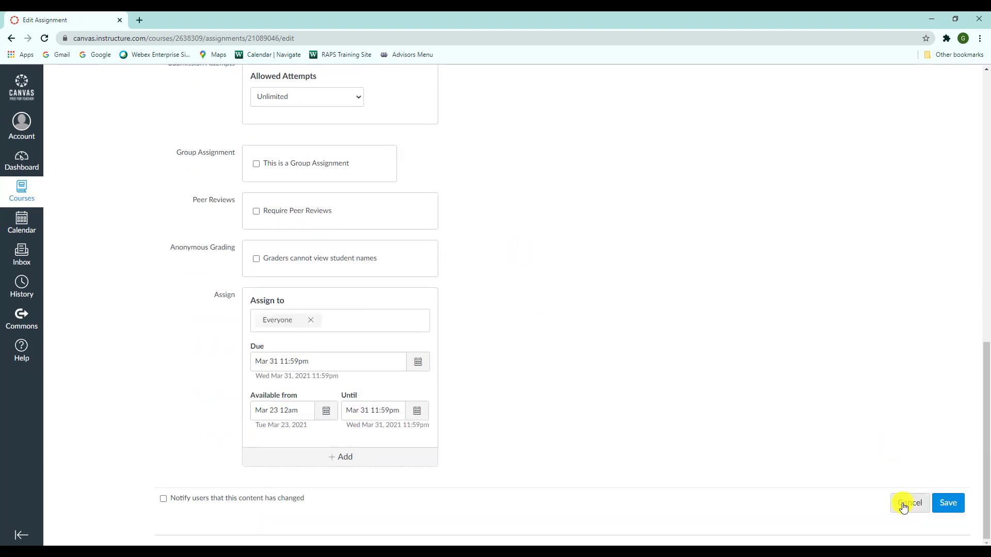
pyautogui.click(903, 503)
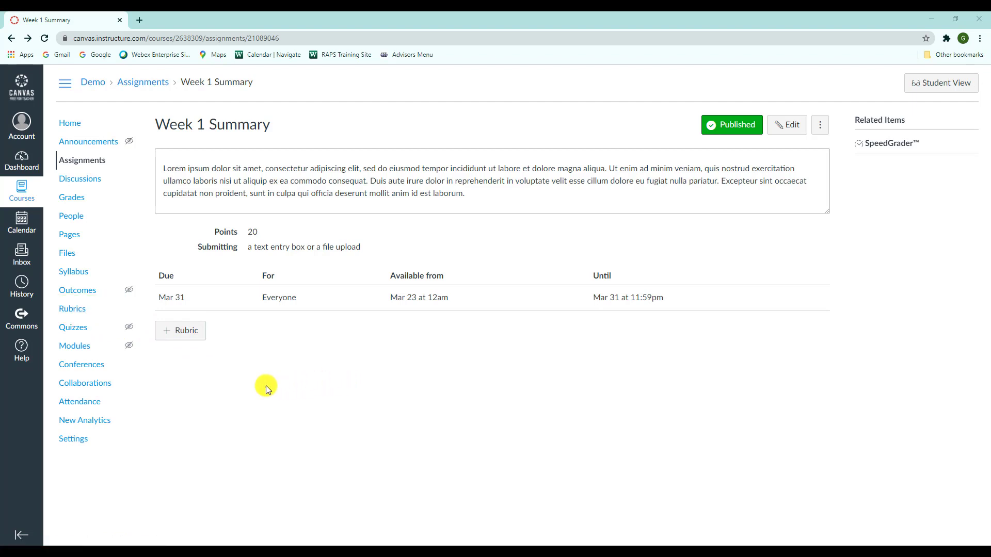
# - Start a new rubric for the Week 1 Summary assignment and title it "Writing Rubric"
pyautogui.click(191, 335)
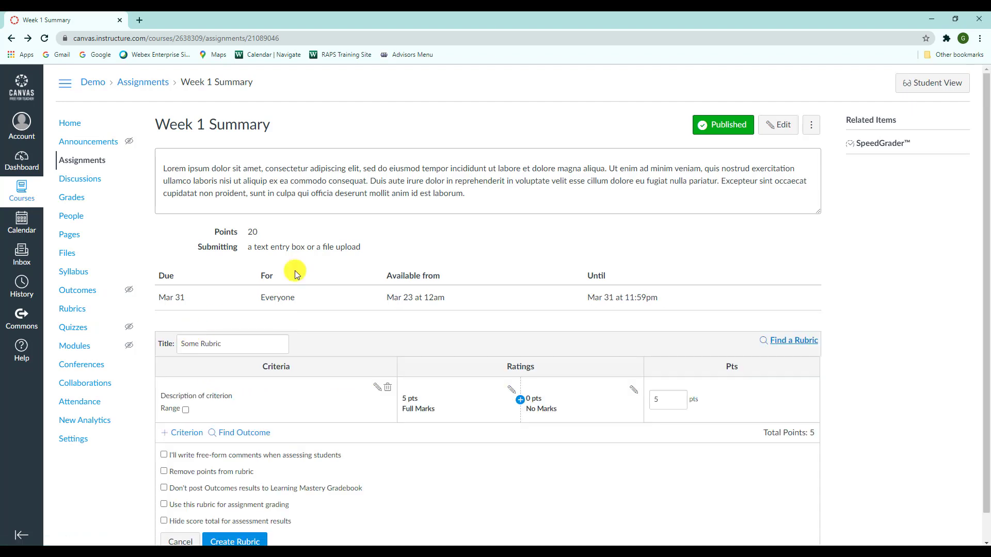
pyautogui.scroll(-1, 415, 227)
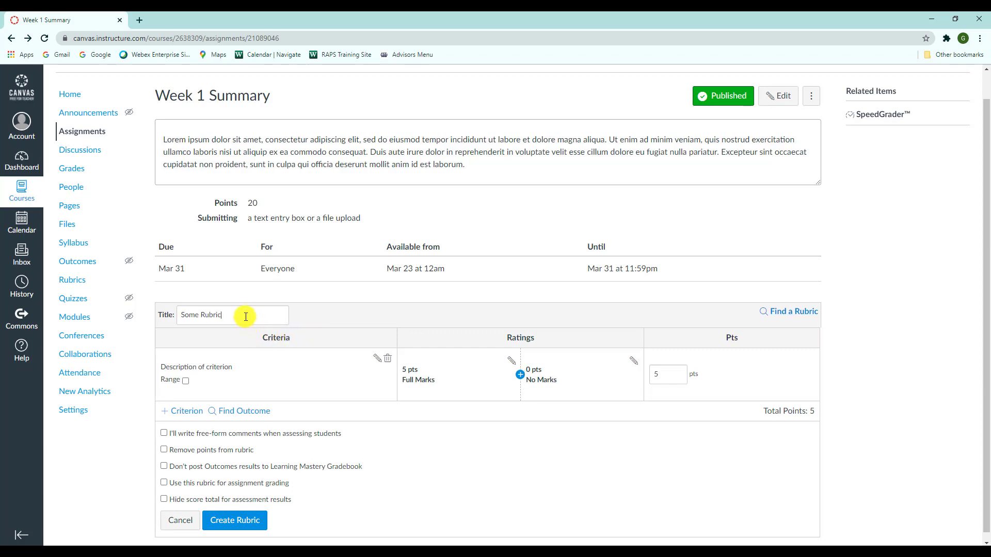
pyautogui.moveTo(247, 316); pyautogui.dragTo(156, 319)
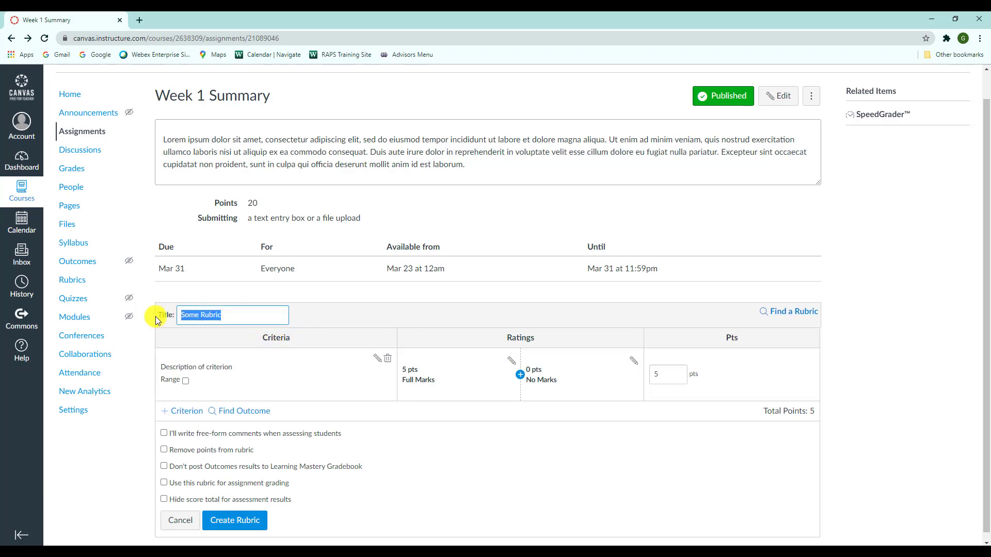
pyautogui.press('BackSpace')
pyautogui.write('Writing Rubri')
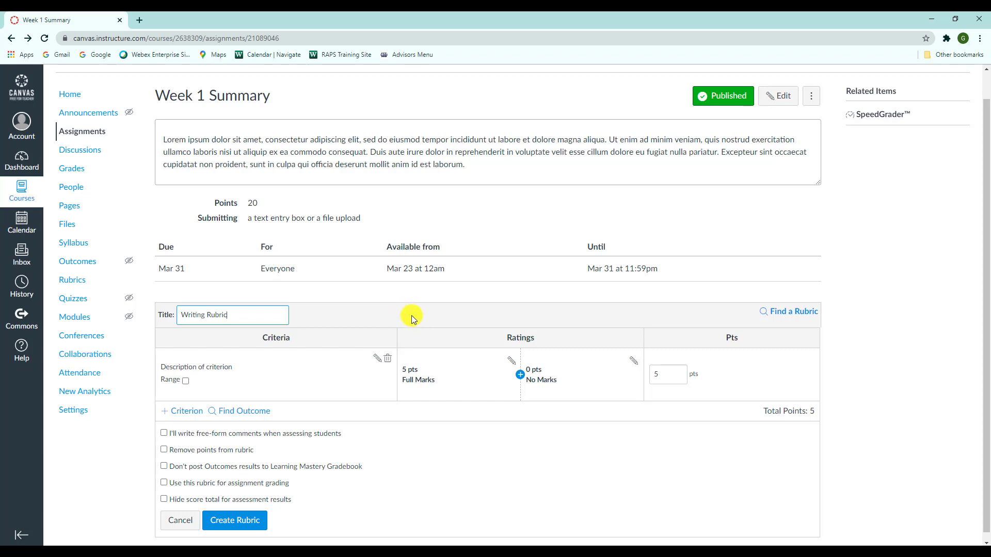
# - Insert a 3-point rating between full and no marks, titled "Meets Expectations", with the copied lorem ipsum text as its description
pyautogui.click(521, 381)
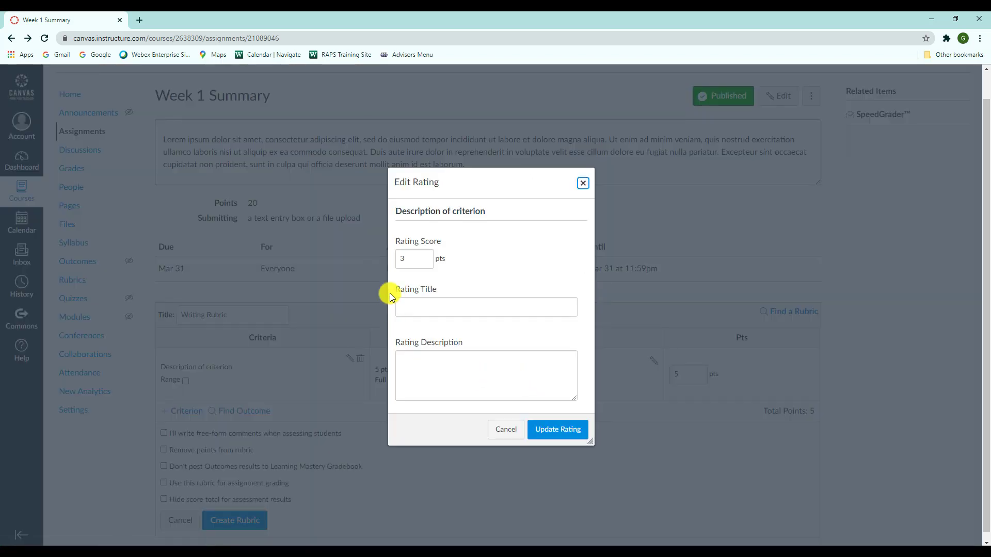
pyautogui.click(441, 301)
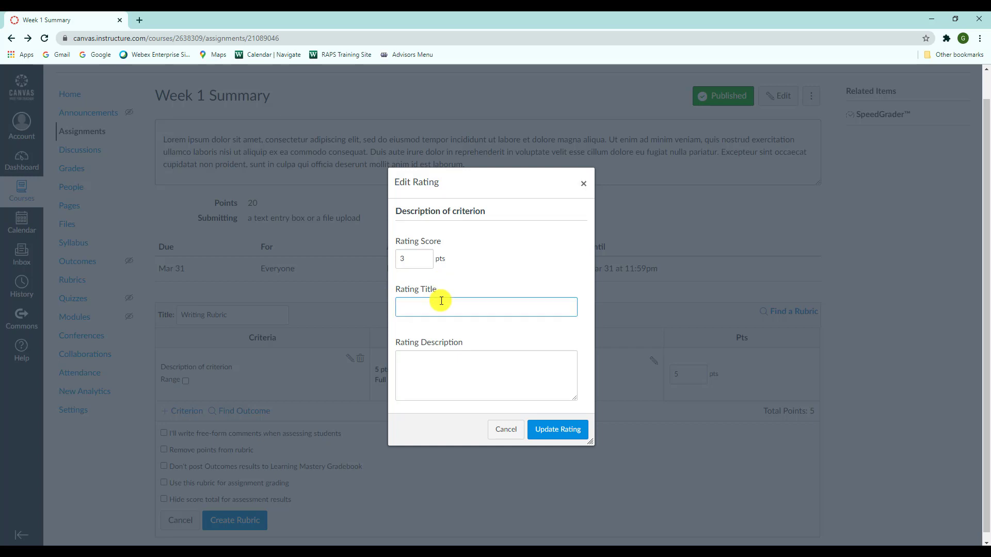
pyautogui.write('Meets Expectations')
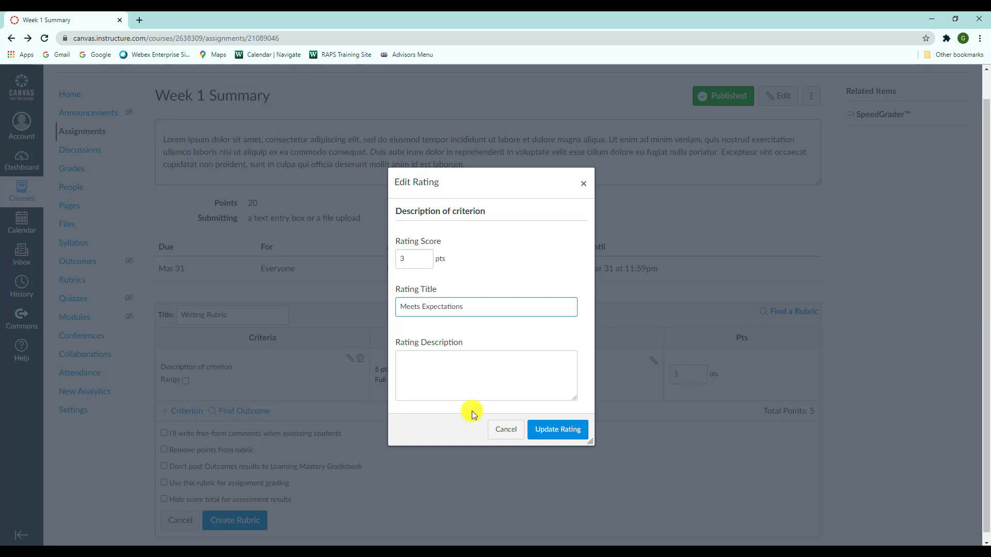
pyautogui.click(473, 372)
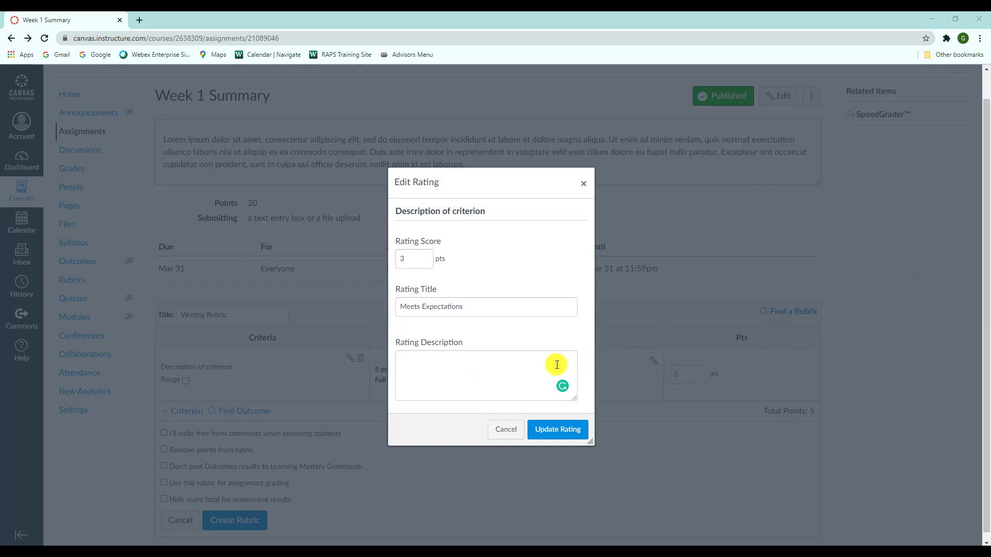
pyautogui.click(485, 368)
pyautogui.write('Lorem ipsum dolor sit amet, consectetur adipiscing elit, sed do eiusmod tempor incididunt ut labore et dolore magna aliqua. Ut enim ad minim veniam')
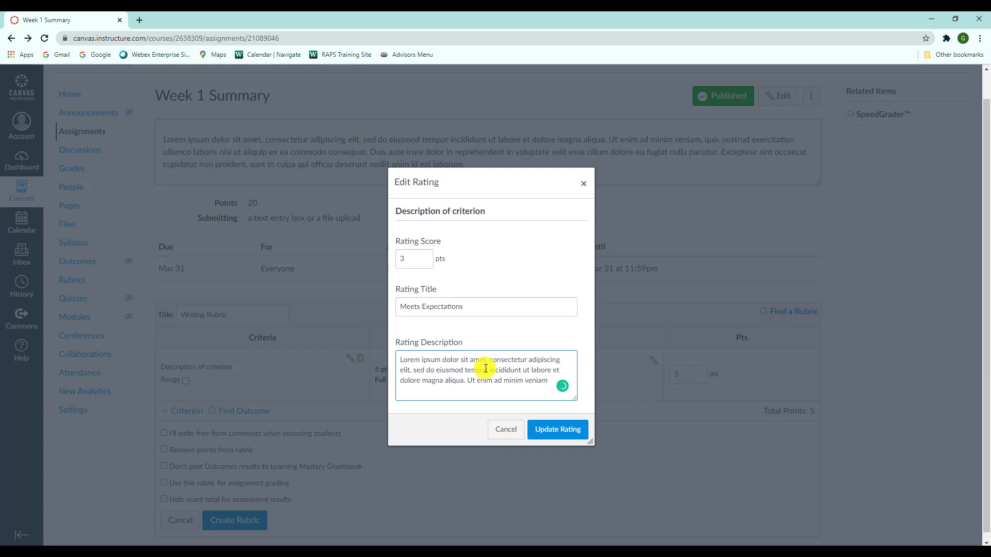
pyautogui.click(550, 430)
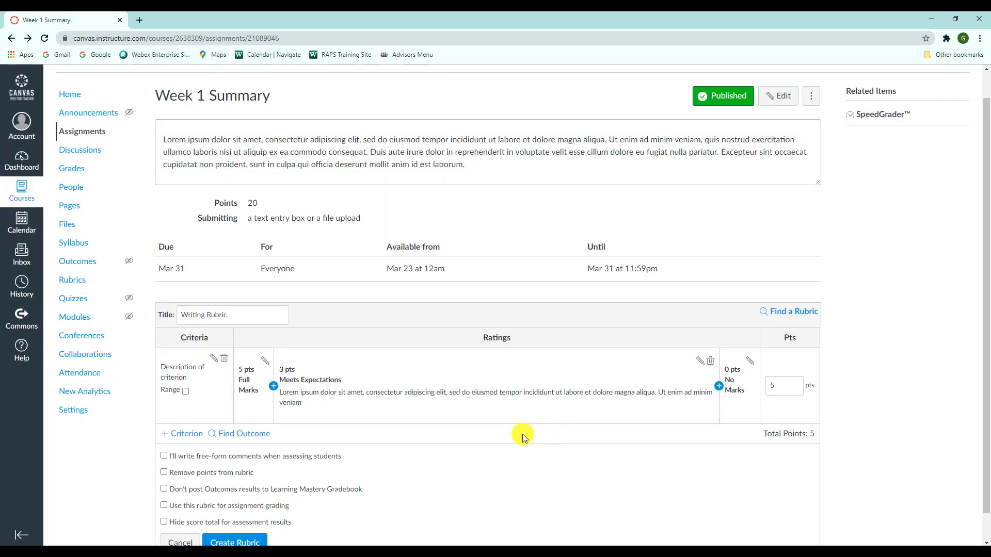
# - Retitle the Full Marks rating "Exceeds Expectations" and paste the lorem ipsum text as its description
pyautogui.click(264, 361)
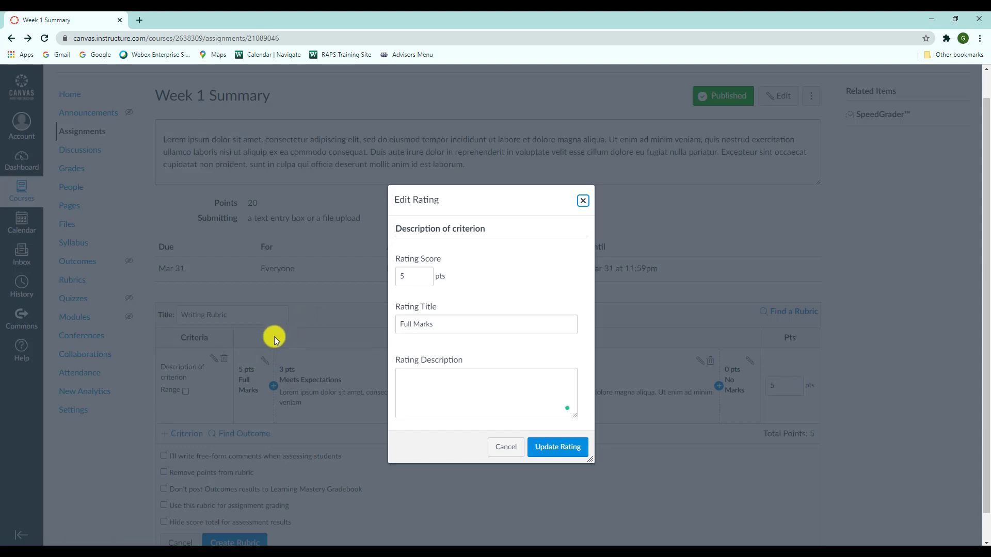
pyautogui.click(449, 323)
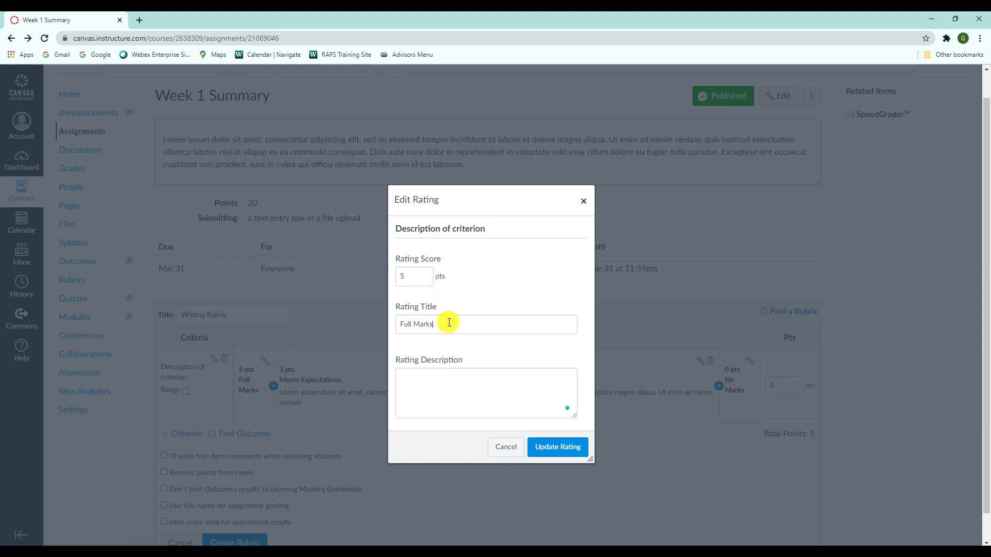
pyautogui.moveTo(449, 323); pyautogui.dragTo(385, 320)
pyautogui.press('BackSpace')
pyautogui.write('E')
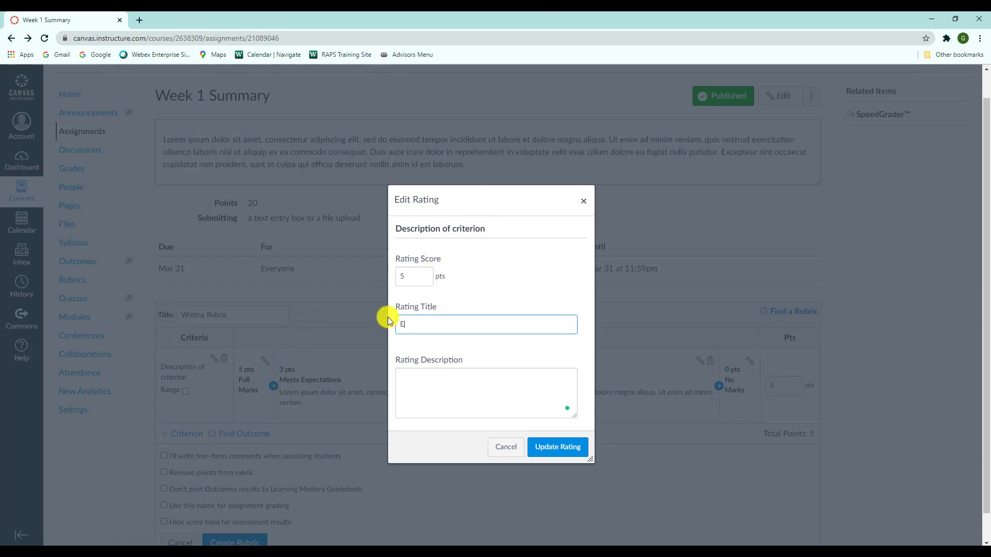
pyautogui.write('xceeds Expectations')
pyautogui.click(437, 388)
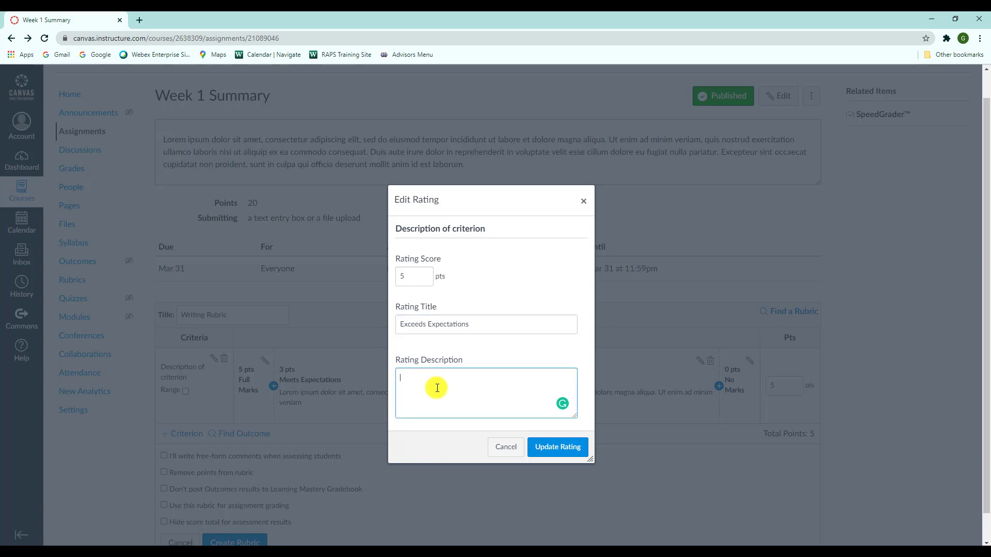
pyautogui.write('Lorem ipsum dolor sit amet, consectetur adipiscing elit, sed do eiusmod tempor incididunt ut labore et dolore magna aliqua. Ut enim ad minim veniam')
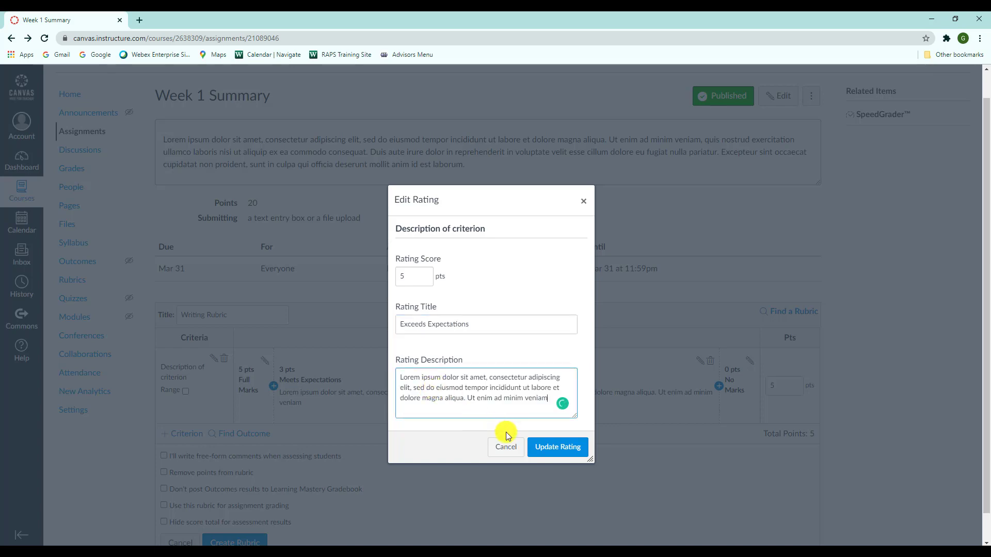
pyautogui.click(542, 449)
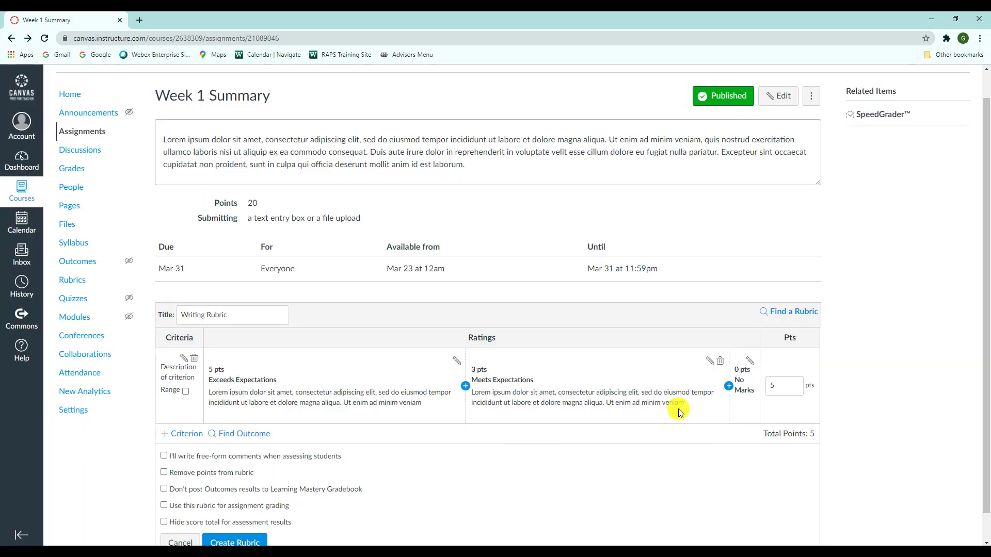
# - Insert a 2-point rating before No Marks, titled "Needs Improvement", with the lorem ipsum text as its description
pyautogui.click(727, 390)
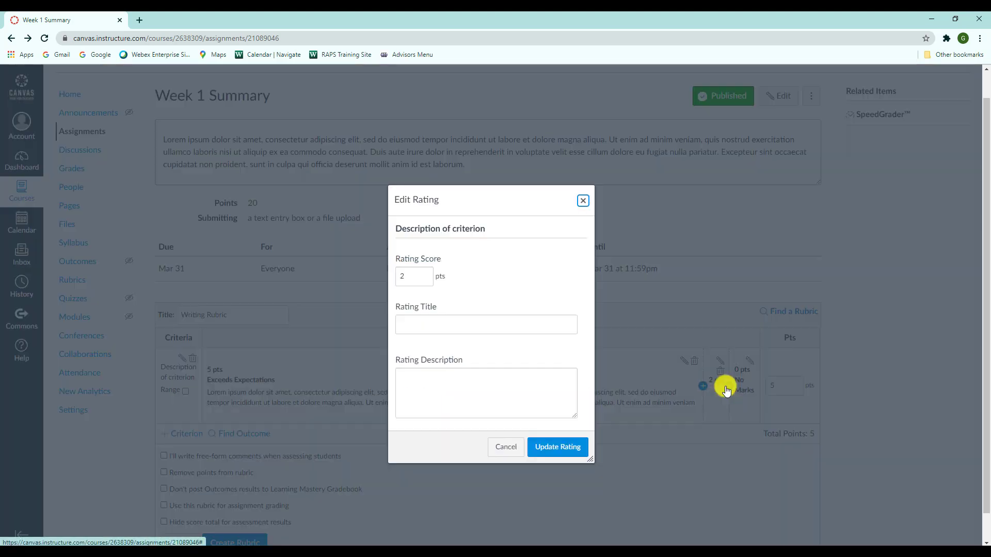
pyautogui.click(460, 324)
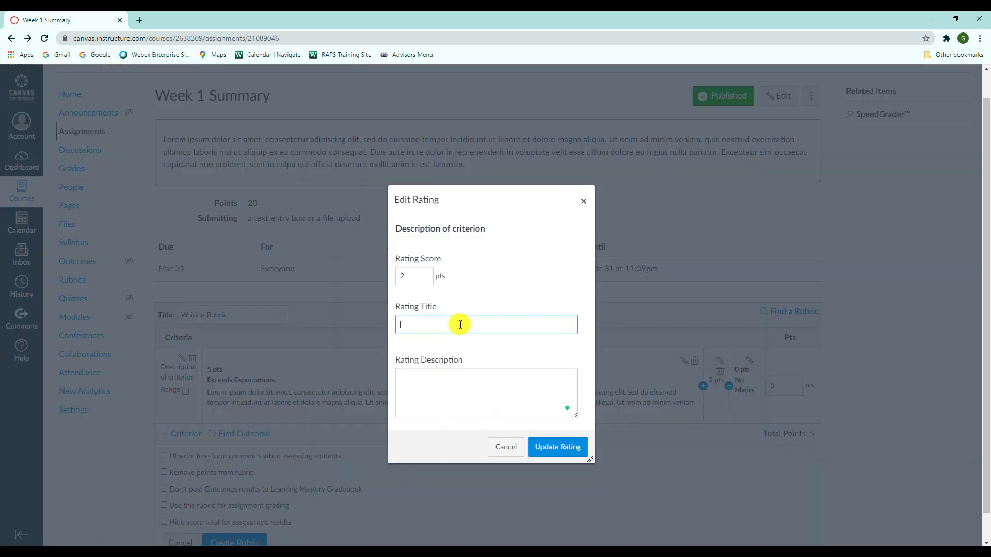
pyautogui.write('Needs Improvement')
pyautogui.click(450, 375)
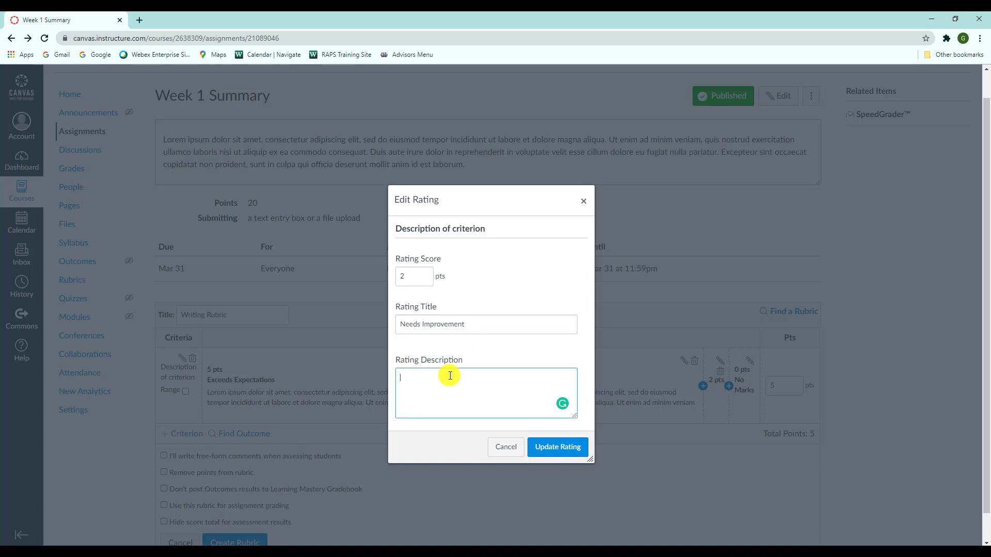
pyautogui.hotkey('ctrl', 'v')
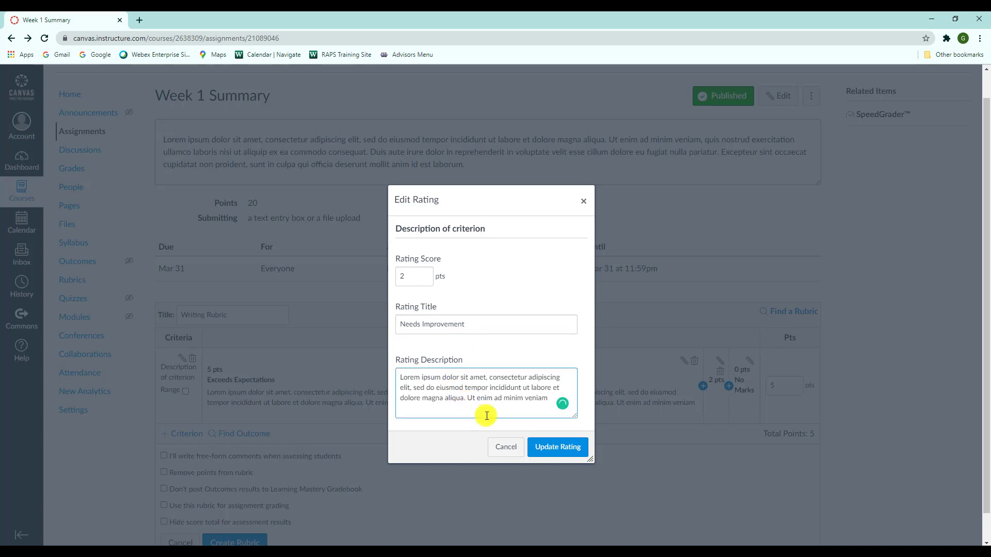
pyautogui.click(546, 446)
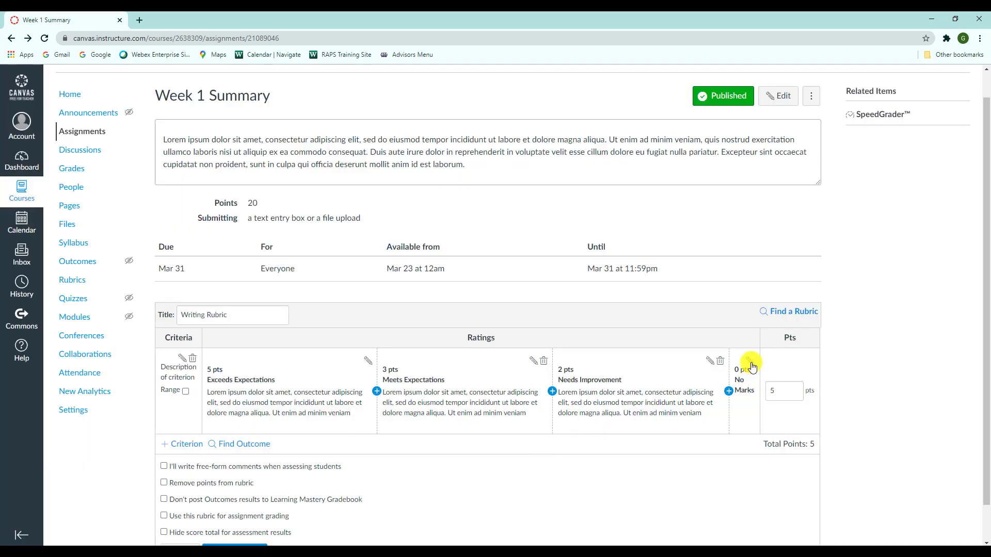
# - Retitle the No Marks rating "No Evidence" and paste the lorem ipsum text as its description
pyautogui.click(728, 393)
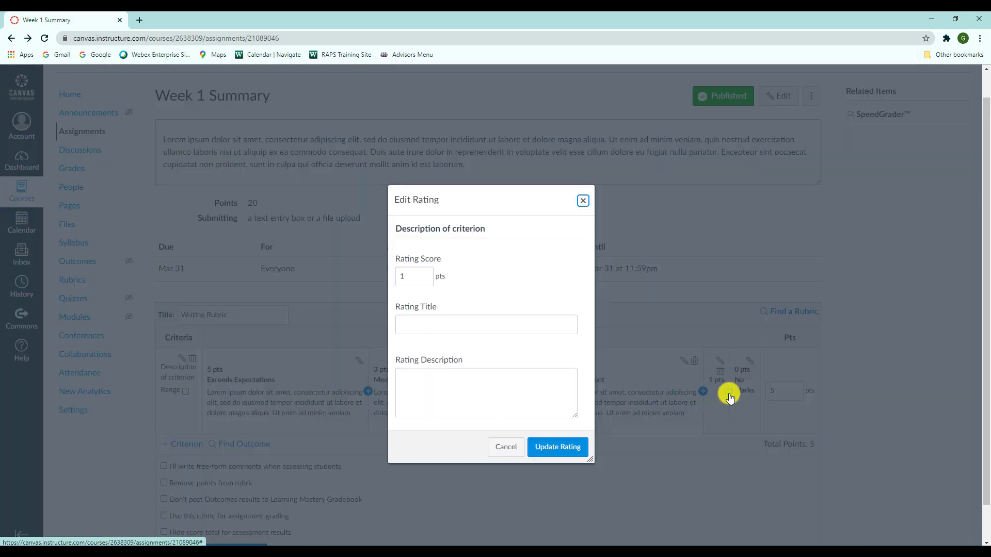
pyautogui.click(506, 447)
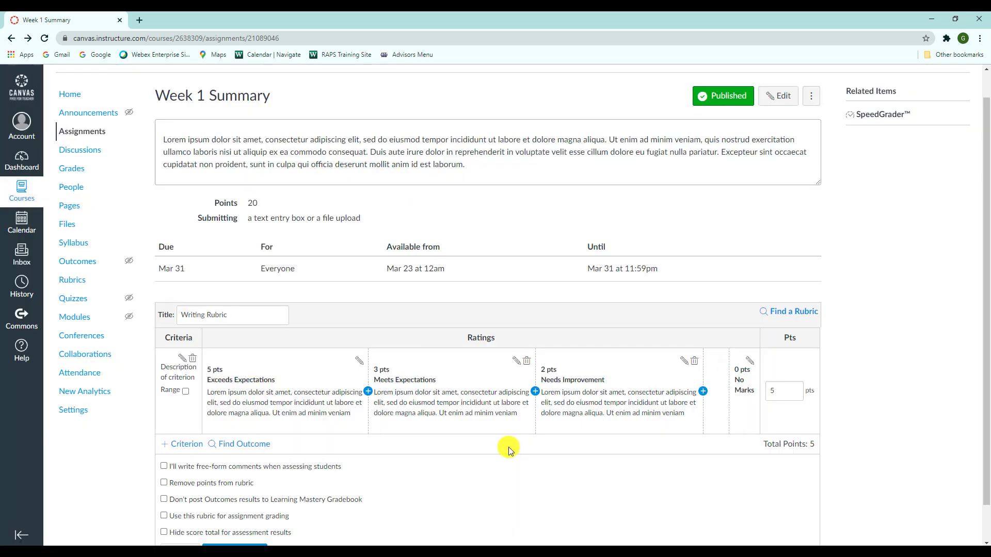
pyautogui.click(749, 360)
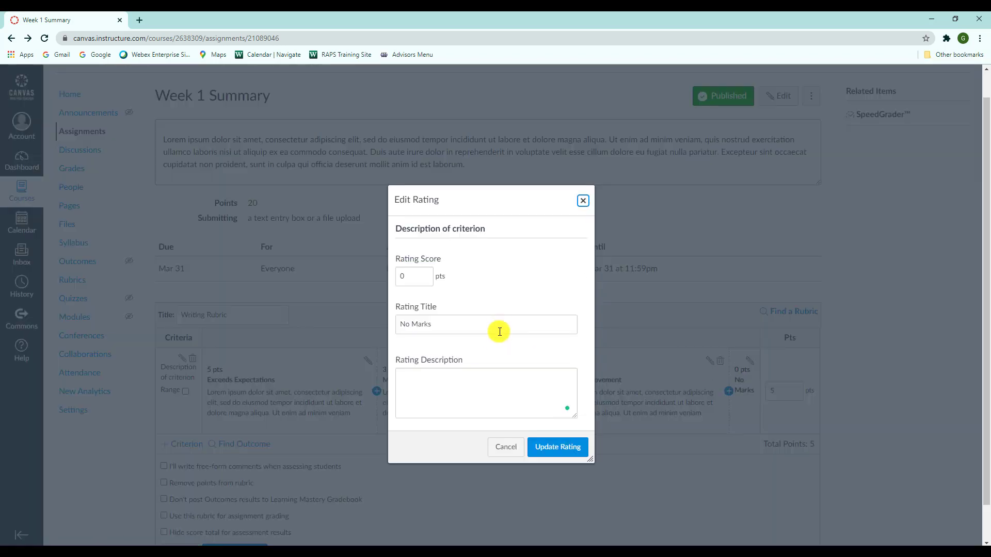
pyautogui.moveTo(500, 332); pyautogui.dragTo(310, 324)
pyautogui.write('No ')
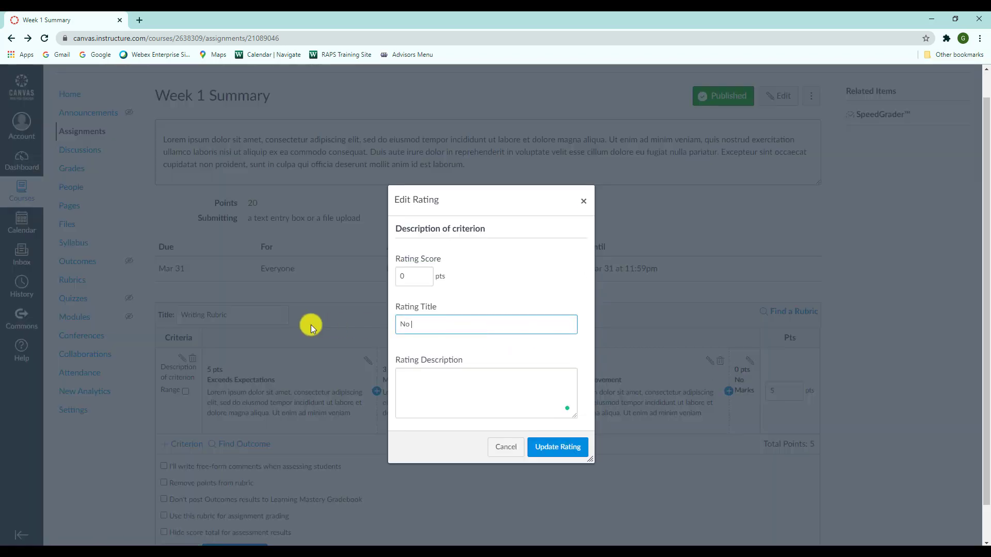
pyautogui.write('Evidence')
pyautogui.click(426, 378)
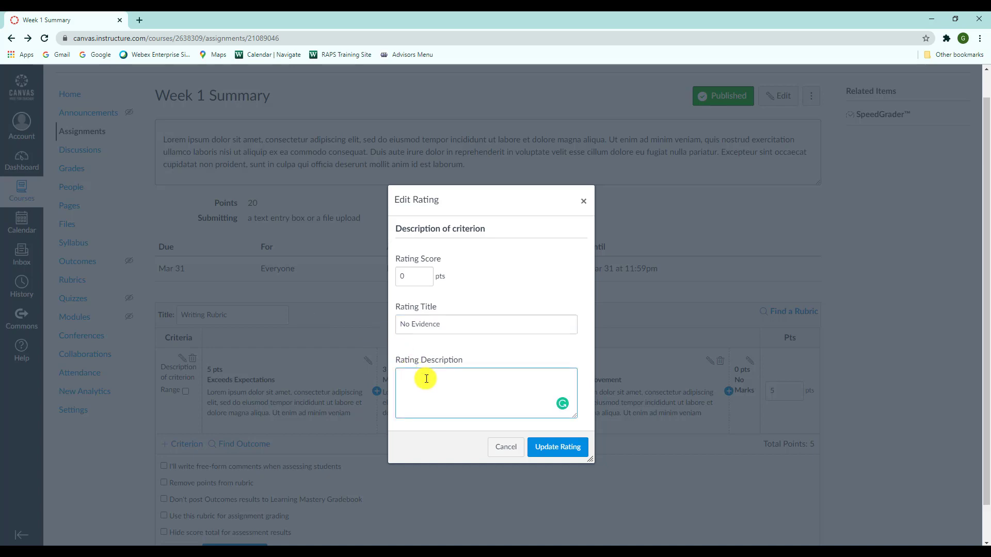
pyautogui.write('Lorem ipsum dolor sit amet, consectetur adipiscing elit, sed do eiusmod tempor incididunt ut labore et dolore magna aliqua. Ut enim ad minim veniam')
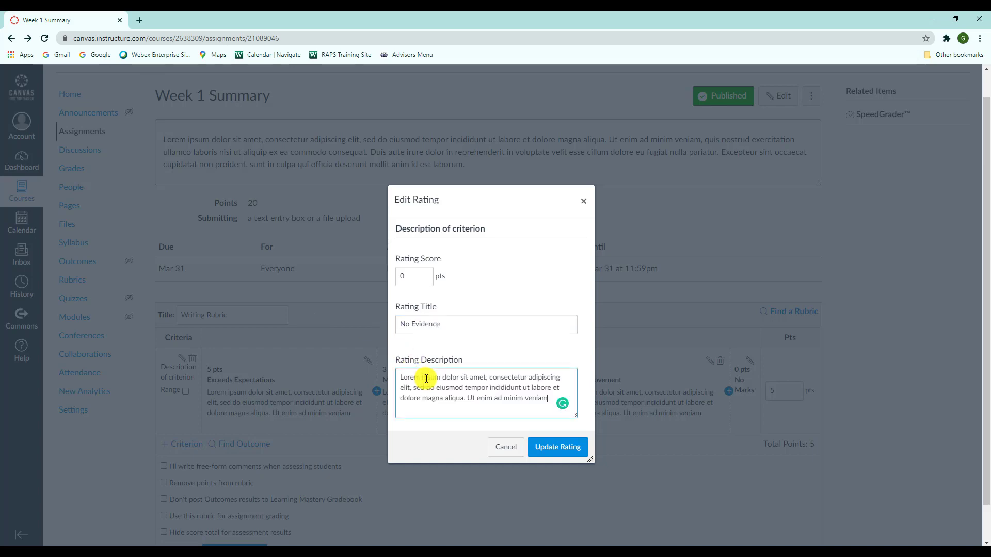
pyautogui.click(547, 447)
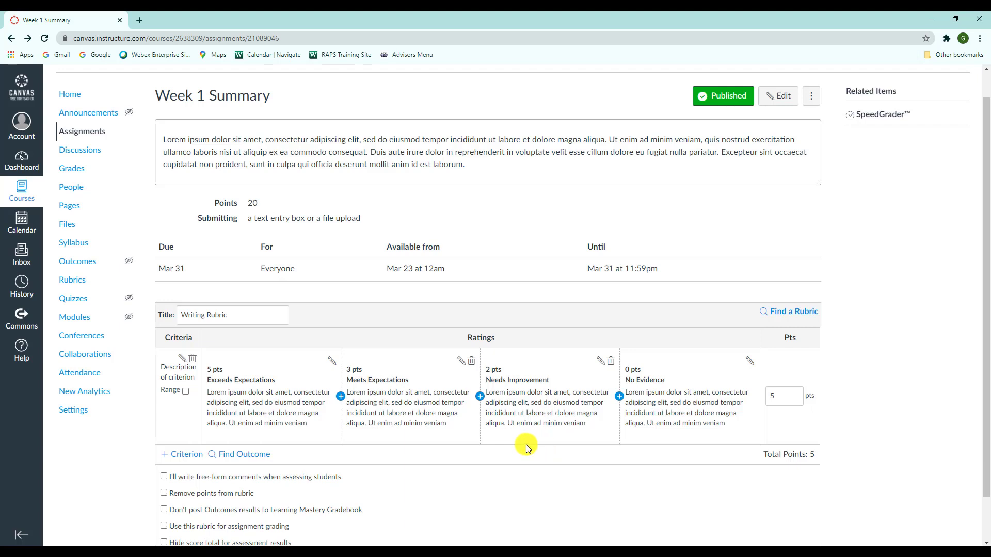
# - Add a new criterion to the rubric with the description "Grammar"
pyautogui.click(184, 458)
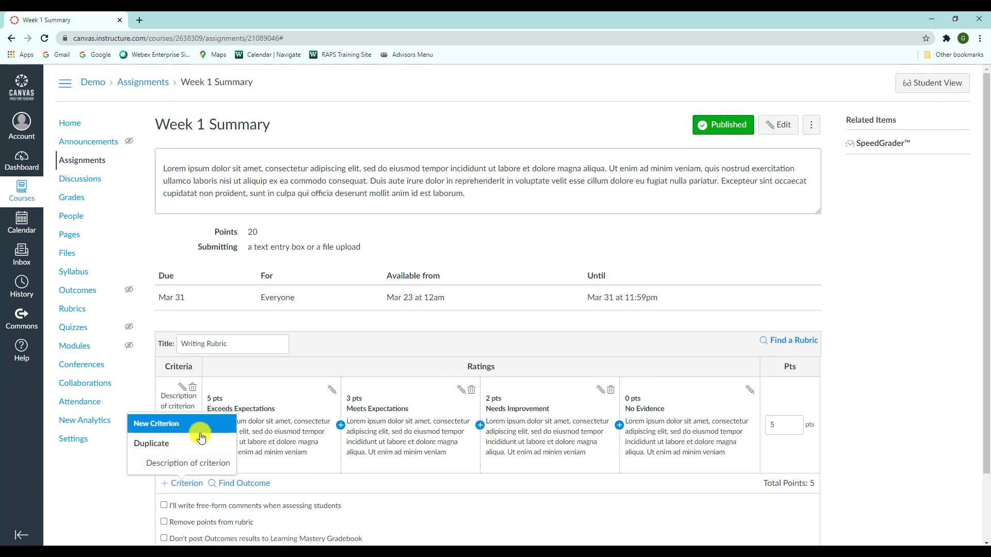
pyautogui.click(172, 434)
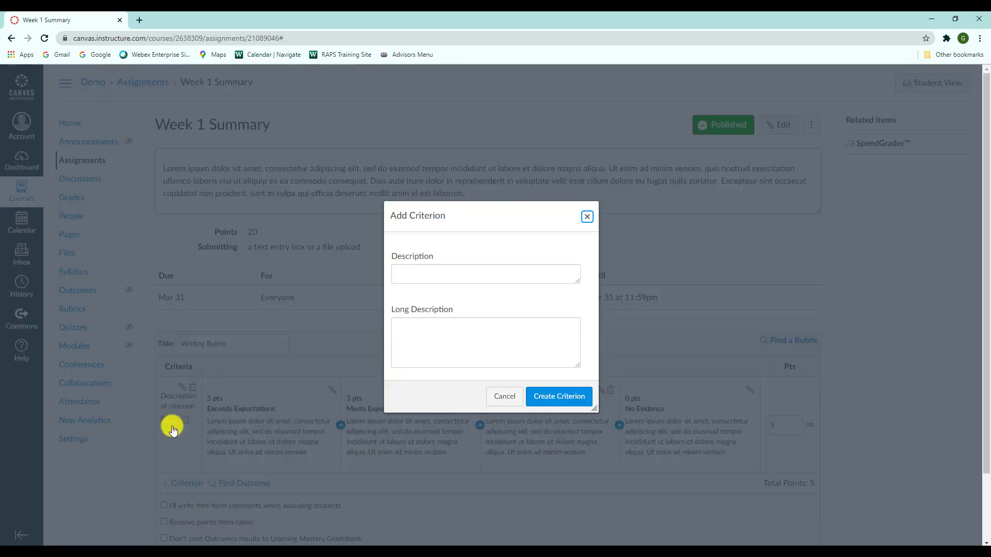
pyautogui.click(489, 275)
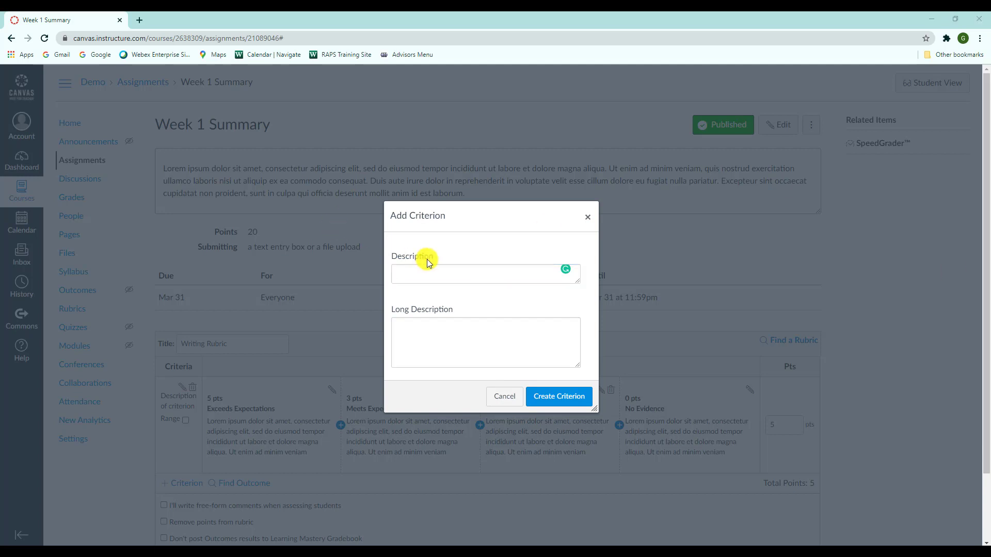
pyautogui.write('Gra')
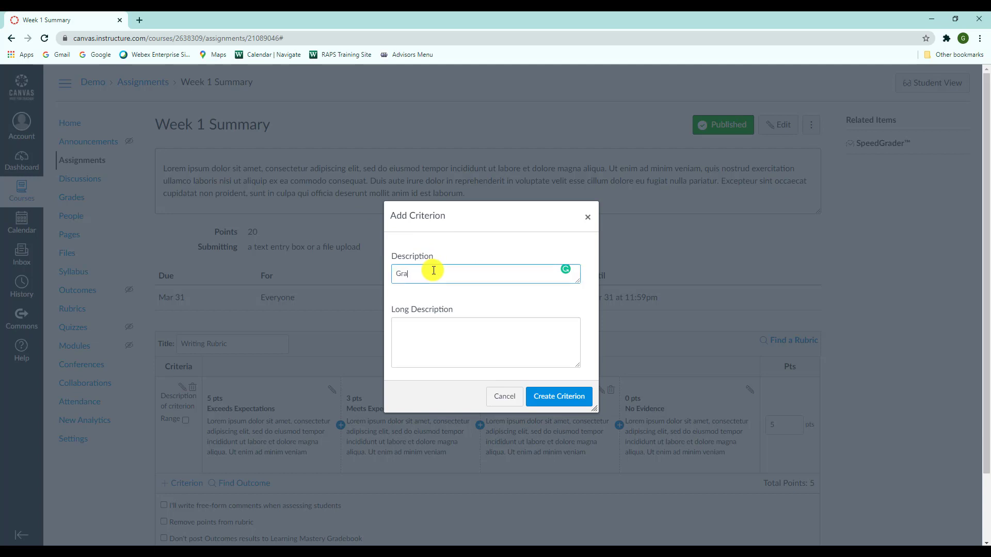
pyautogui.write('mmar')
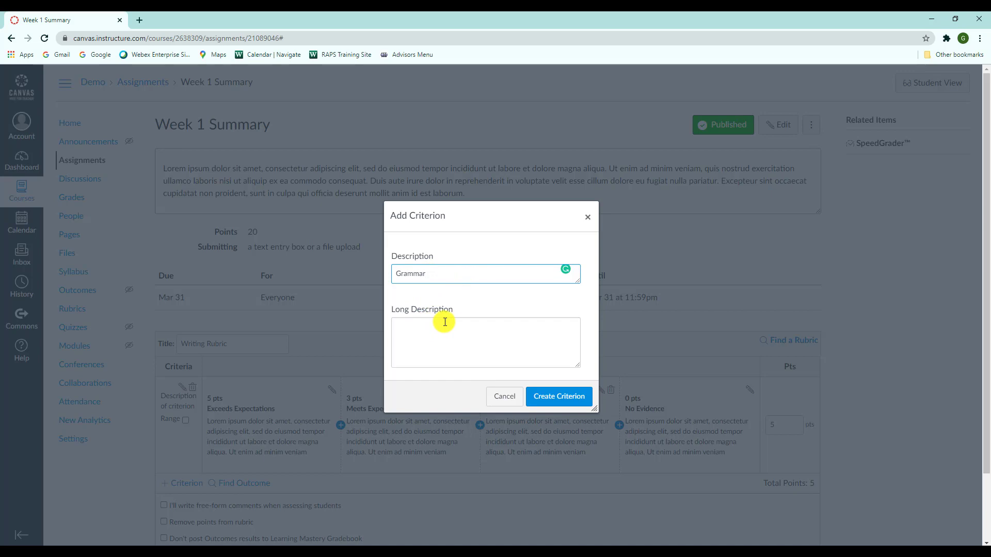
pyautogui.click(535, 399)
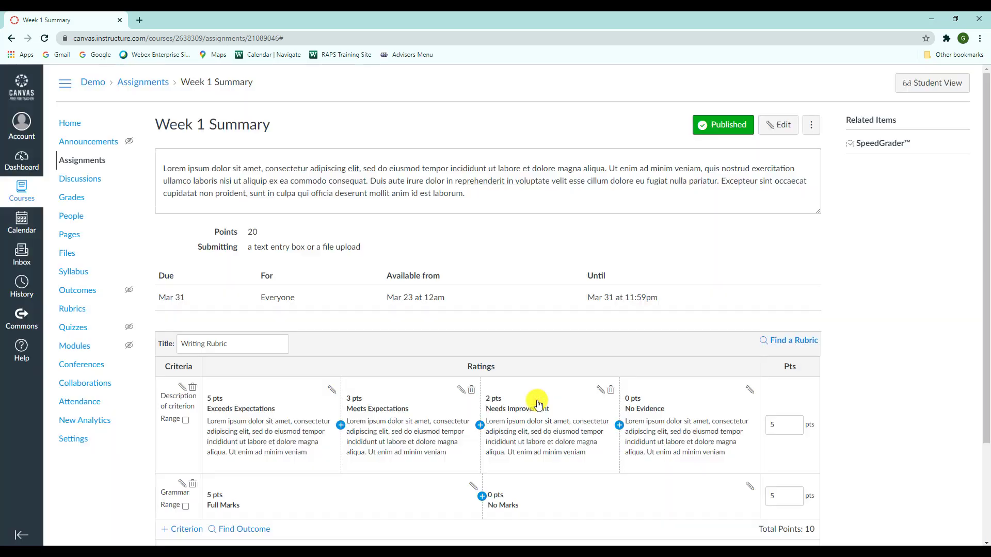
# - Rename the first criterion, "Description of criterion", to "Creativity"
pyautogui.click(182, 388)
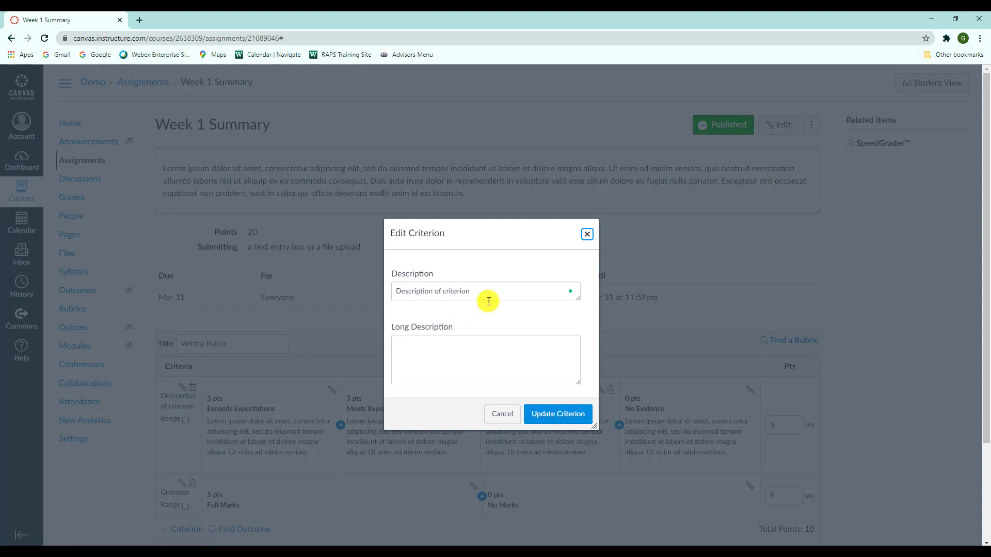
pyautogui.moveTo(493, 293); pyautogui.dragTo(384, 284)
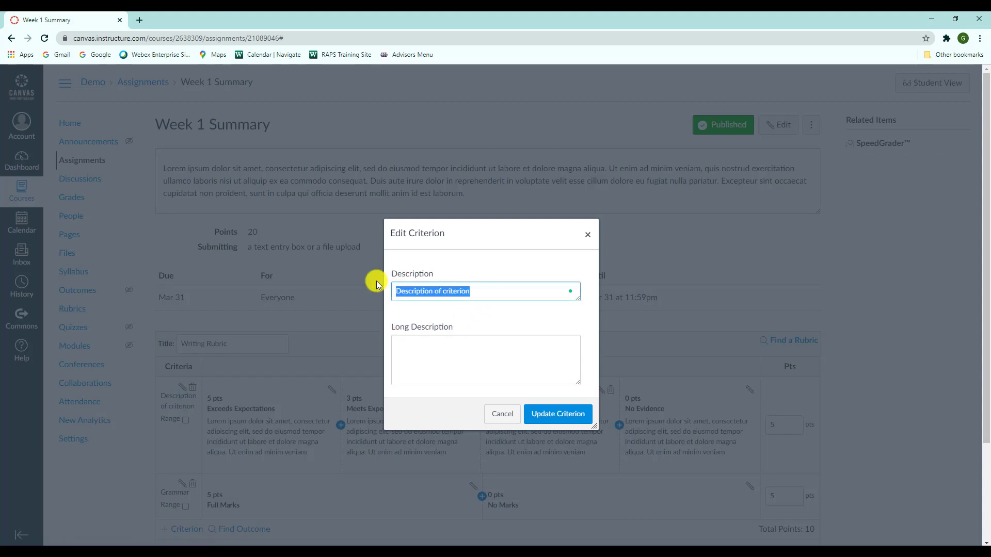
pyautogui.write('C')
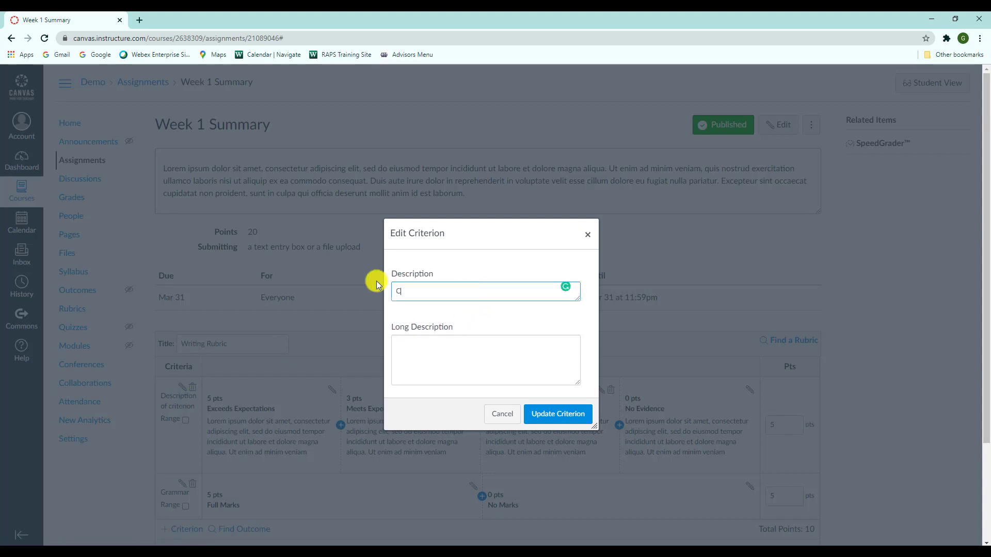
pyautogui.write('reativity')
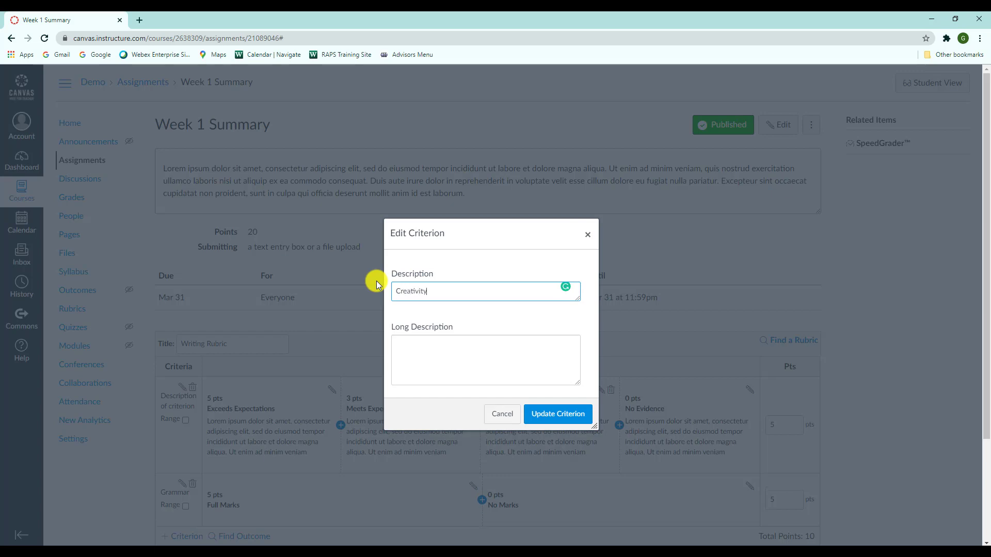
pyautogui.click(550, 418)
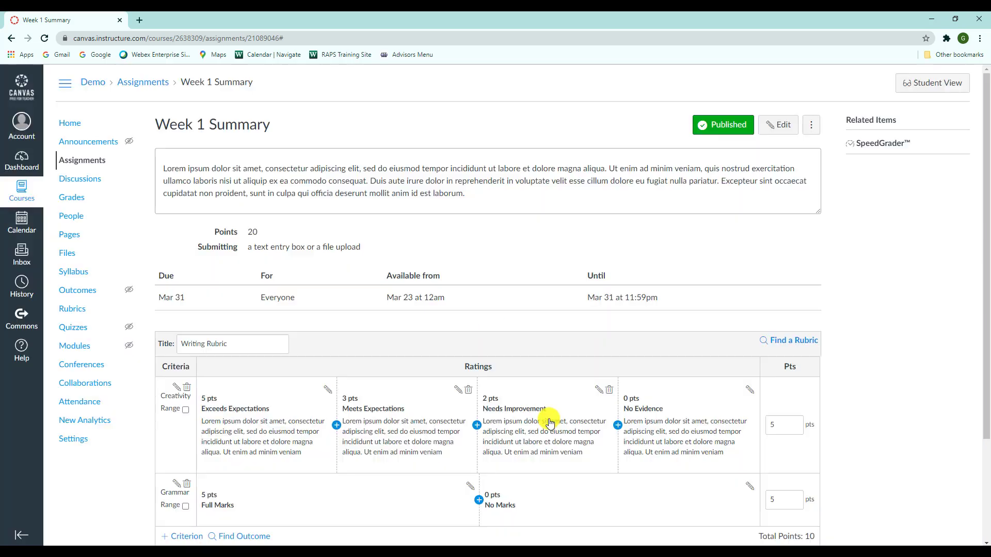
# - Add a new, non-duplicated criterion to the rubric with the description "Content"
pyautogui.scroll(-3, 364, 278)
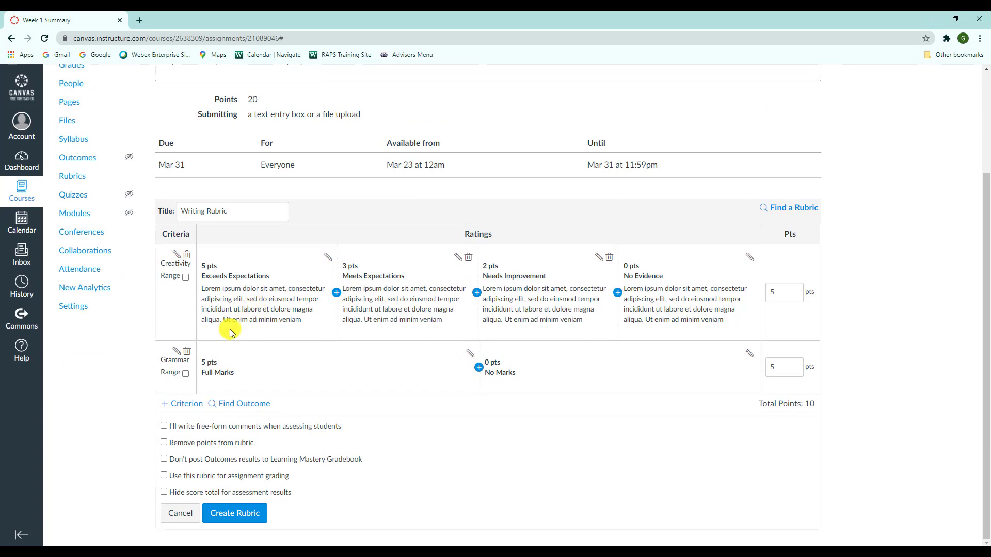
pyautogui.click(194, 405)
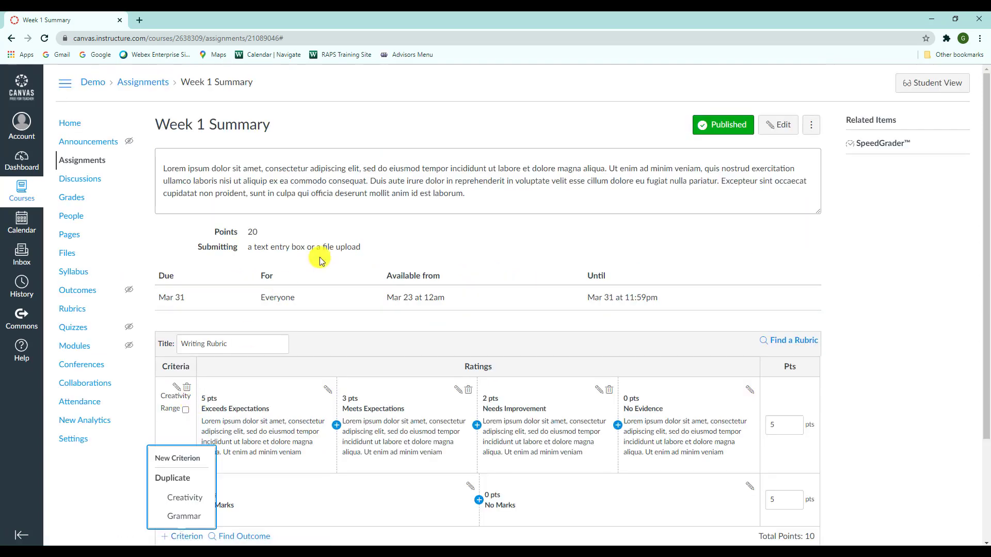
pyautogui.scroll(-2, 319, 257)
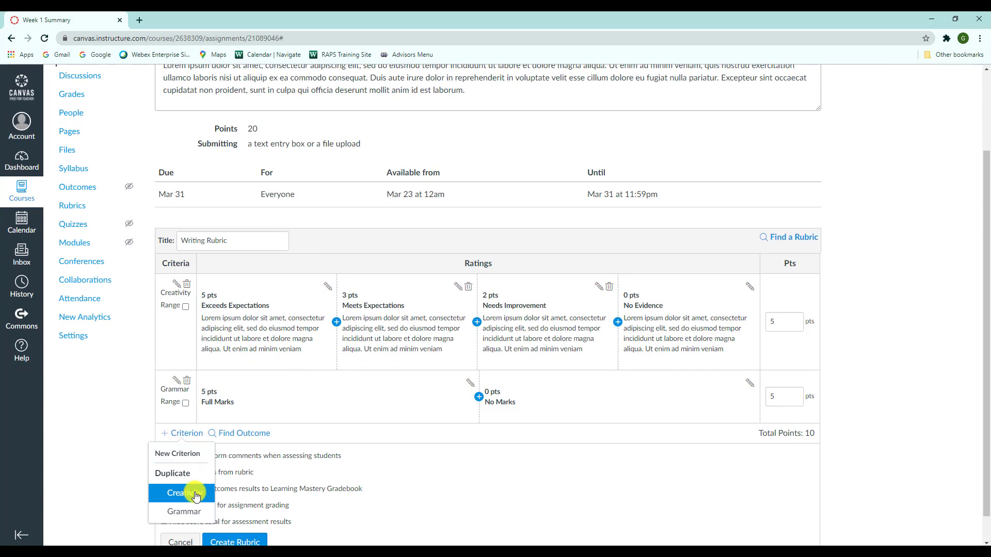
pyautogui.click(178, 453)
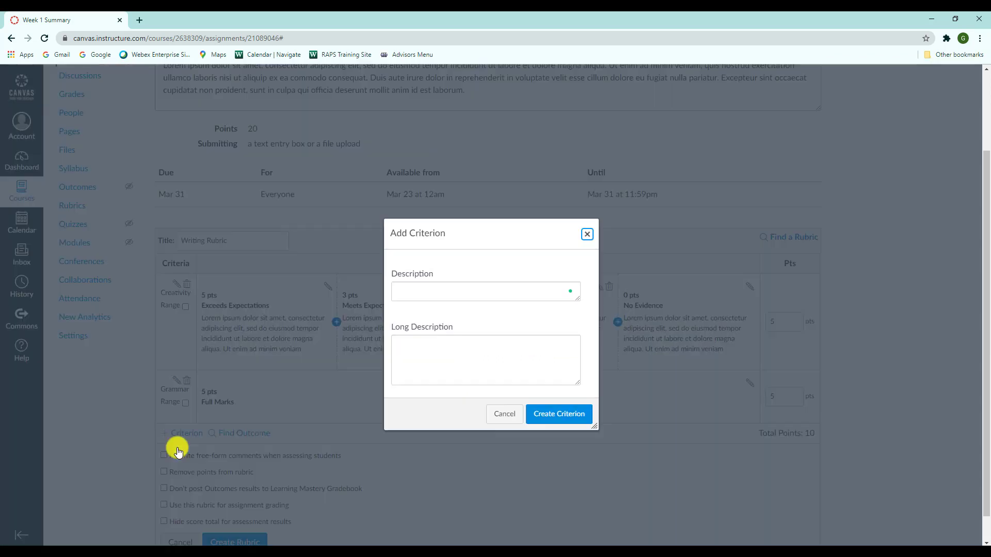
pyautogui.click(486, 288)
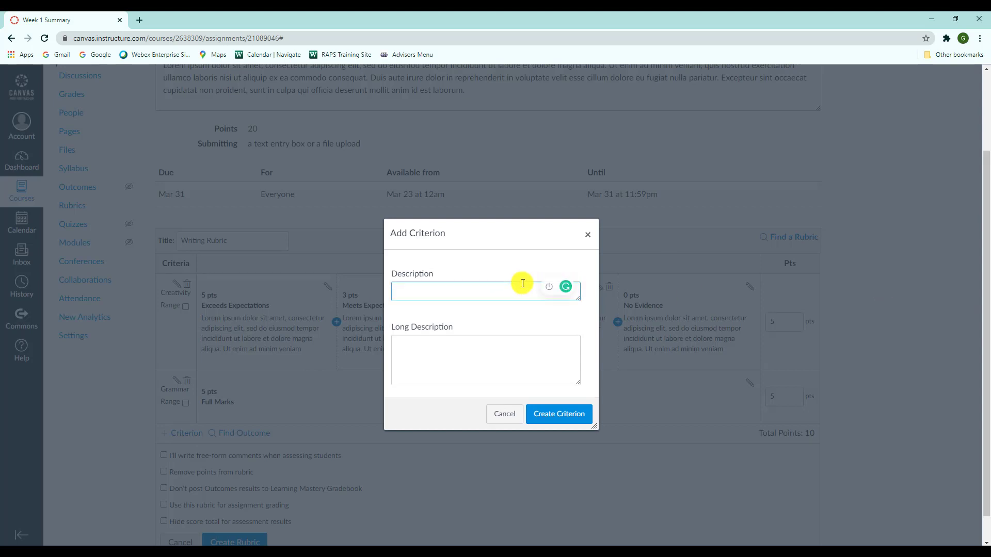
pyautogui.write('Content')
pyautogui.click(562, 416)
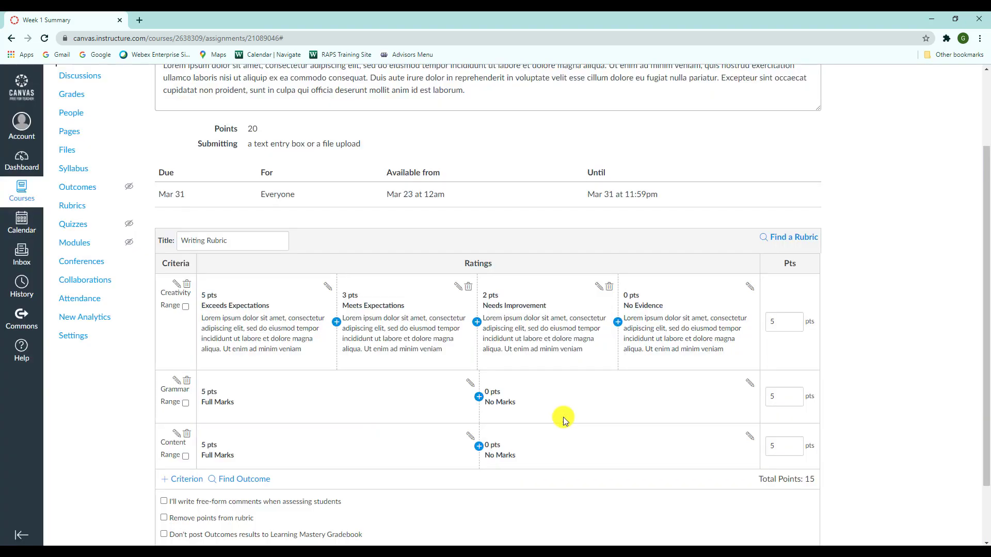
# - Add a fourth new criterion to the rubric with the description "Structure/Organization"
pyautogui.click(173, 481)
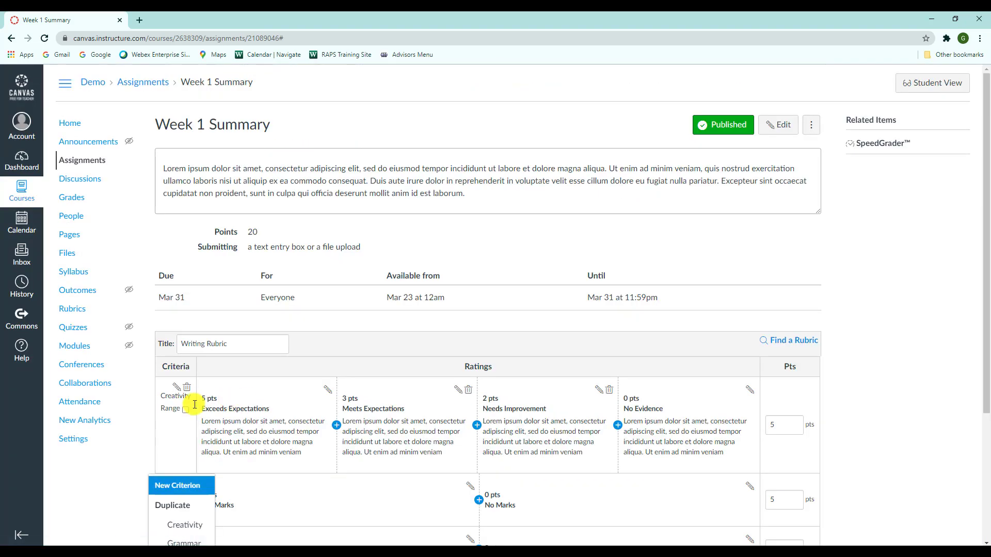
pyautogui.scroll(-3, 178, 423)
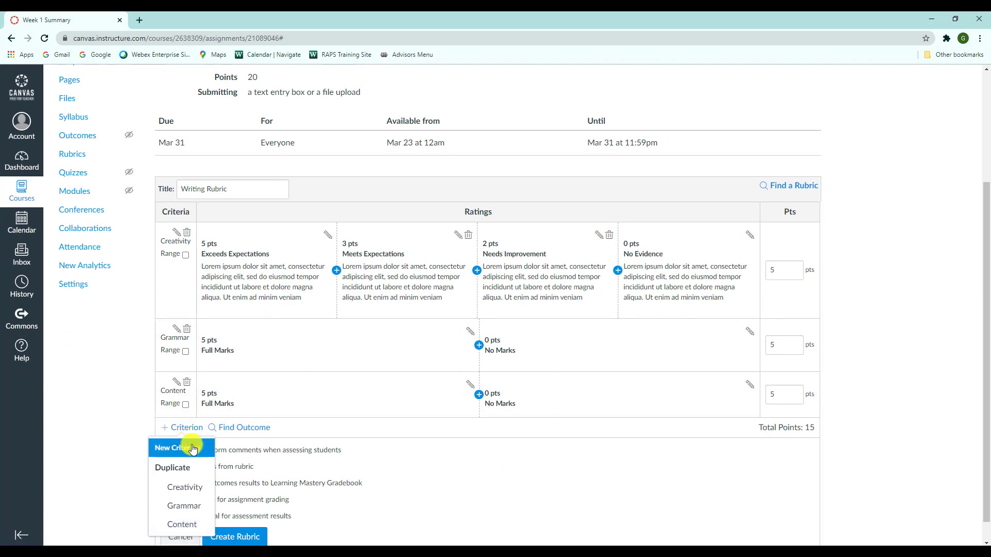
pyautogui.click(183, 448)
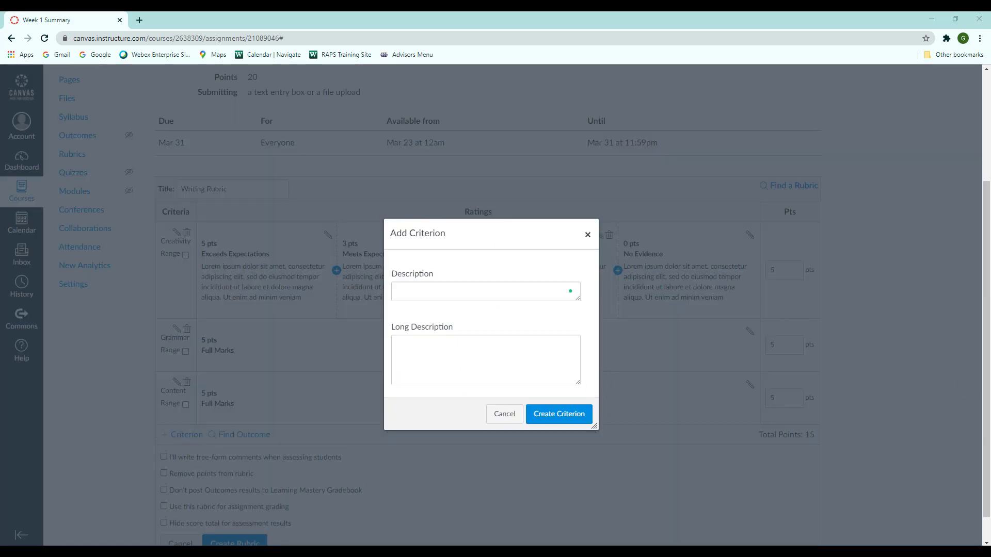
pyautogui.click(507, 288)
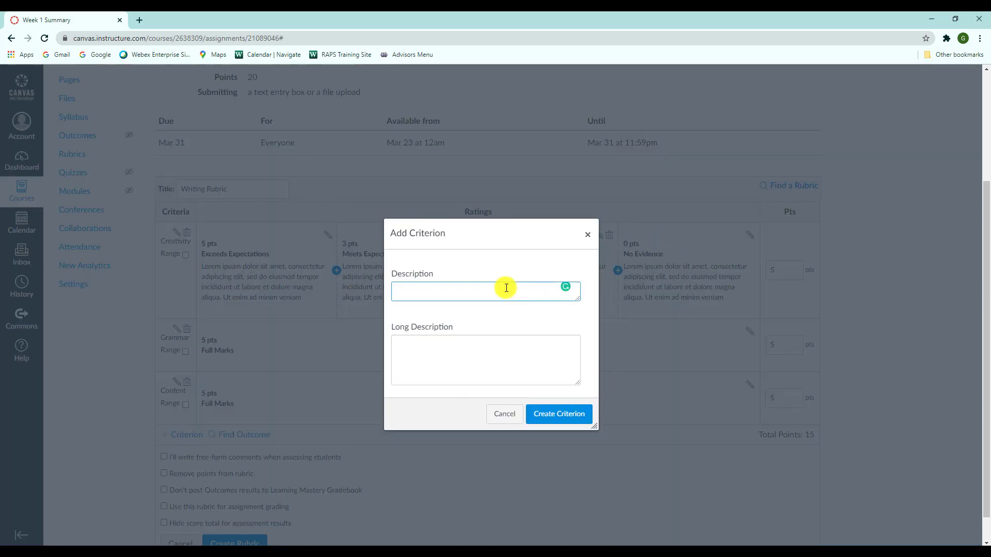
pyautogui.write('Structure/Organization')
pyautogui.click(538, 406)
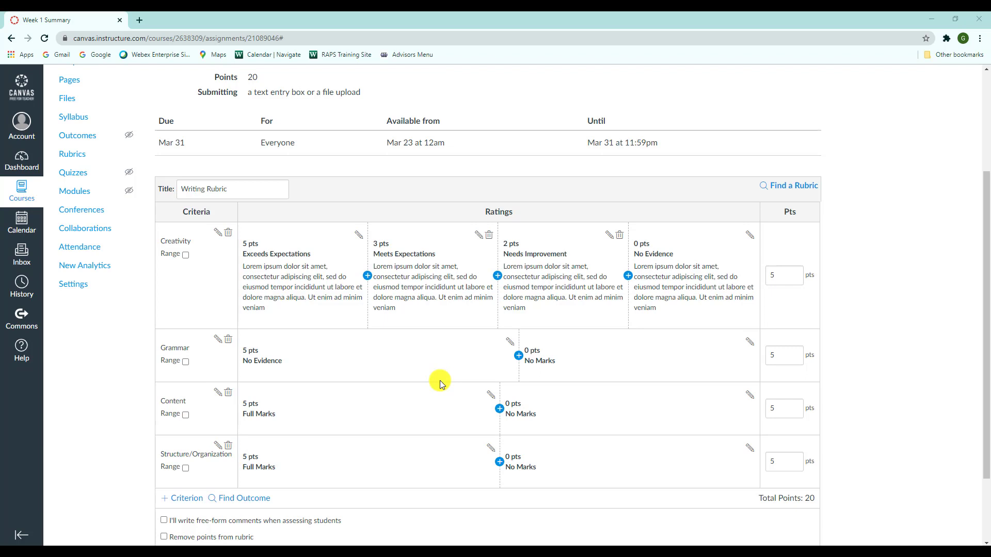
# - Retitle Grammar's 5-point rating "Exceeds Expectations" and paste the copied lorem ipsum text as its description
pyautogui.click(509, 342)
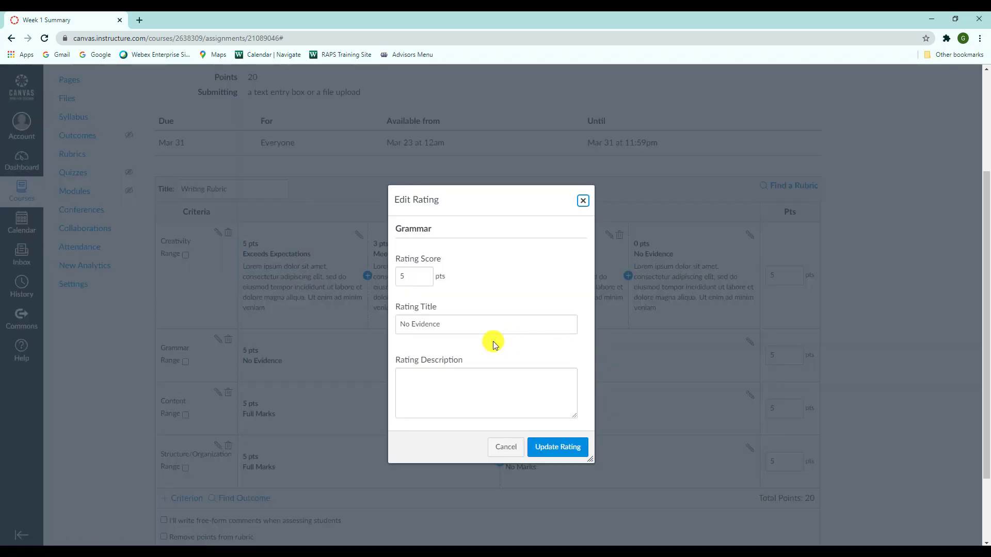
pyautogui.moveTo(441, 325); pyautogui.dragTo(401, 324)
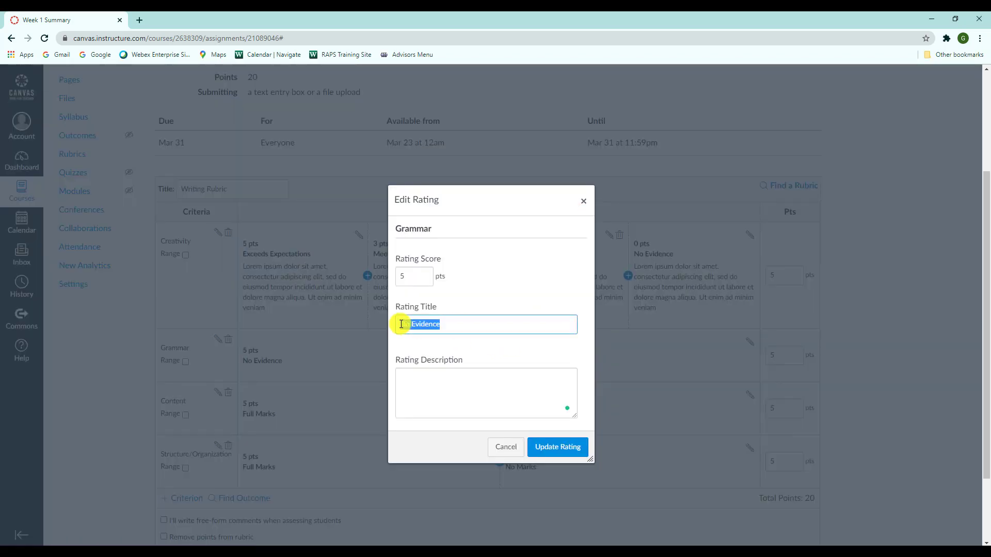
pyautogui.press('BackSpace')
pyautogui.write('Mee')
pyautogui.press('BackSpace')
pyautogui.press('BackSpace')
pyautogui.press('BackSpace')
pyautogui.press('BackSpace')
pyautogui.write('Exceede Es')
pyautogui.press('BackSpace')
pyautogui.write('xpectations')
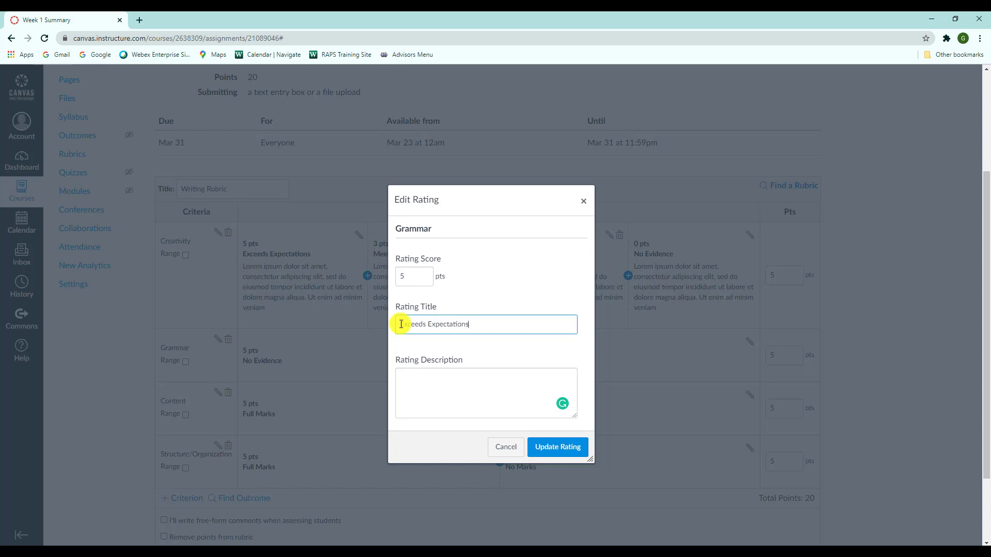
pyautogui.click(443, 376)
pyautogui.write('Lorem ipsum dolor sit amet, consectetur adipiscing elit, sed do eiusmod tempor incididunt ut labore et dolore magna aliqua. Ut enim ad minim veniam')
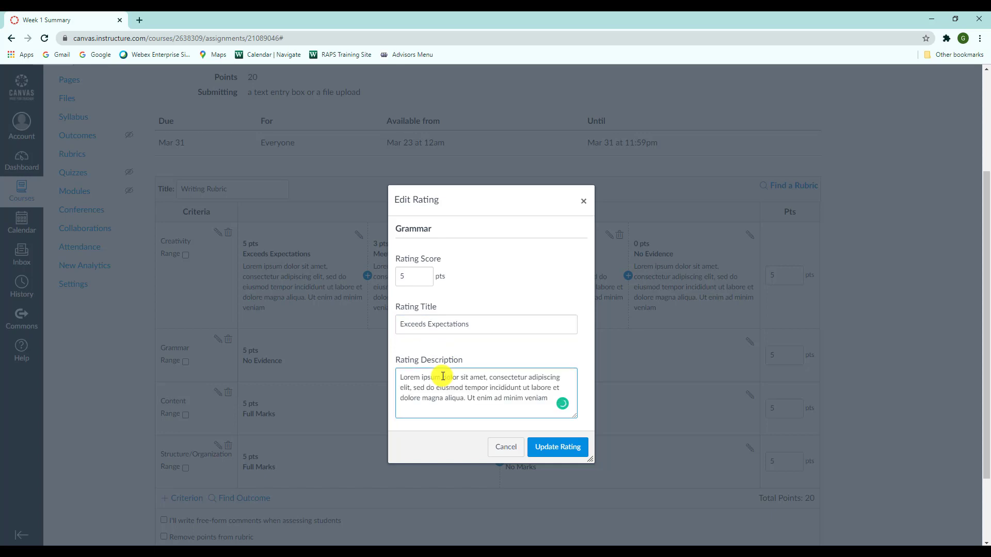
pyautogui.click(546, 457)
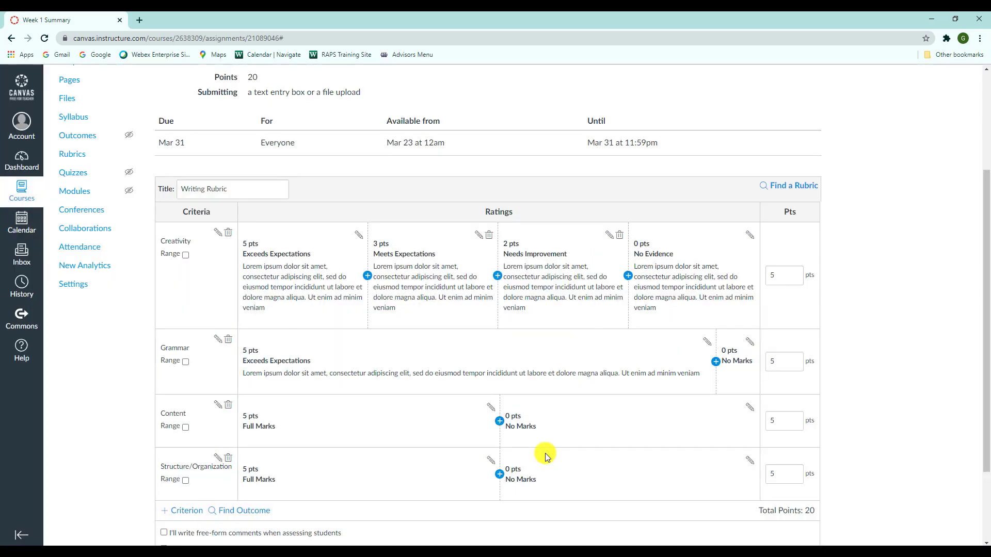
# - Insert a 3-point rating before Grammar's No Marks, titled "Meets Expectations", with the copied lorem ipsum text as its description
pyautogui.click(714, 363)
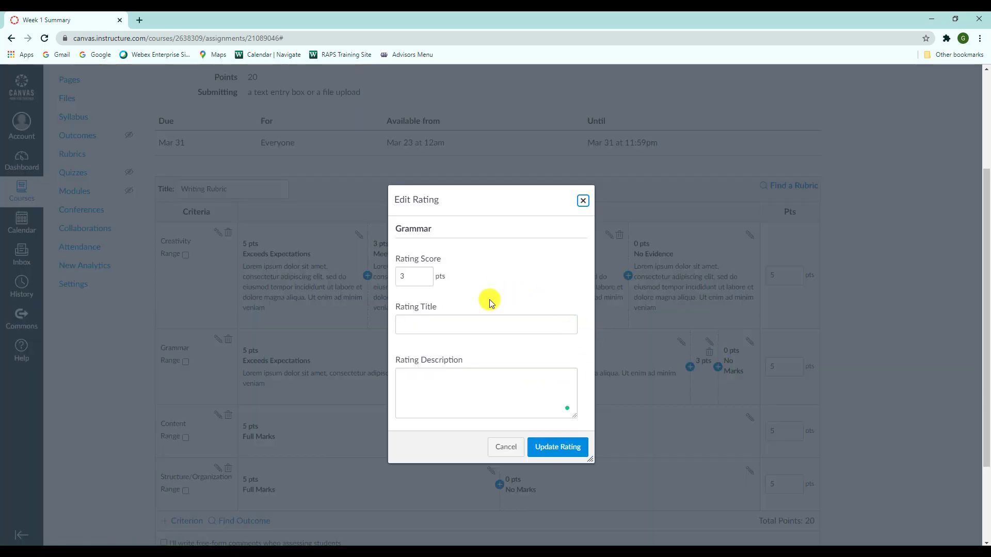
pyautogui.click(484, 324)
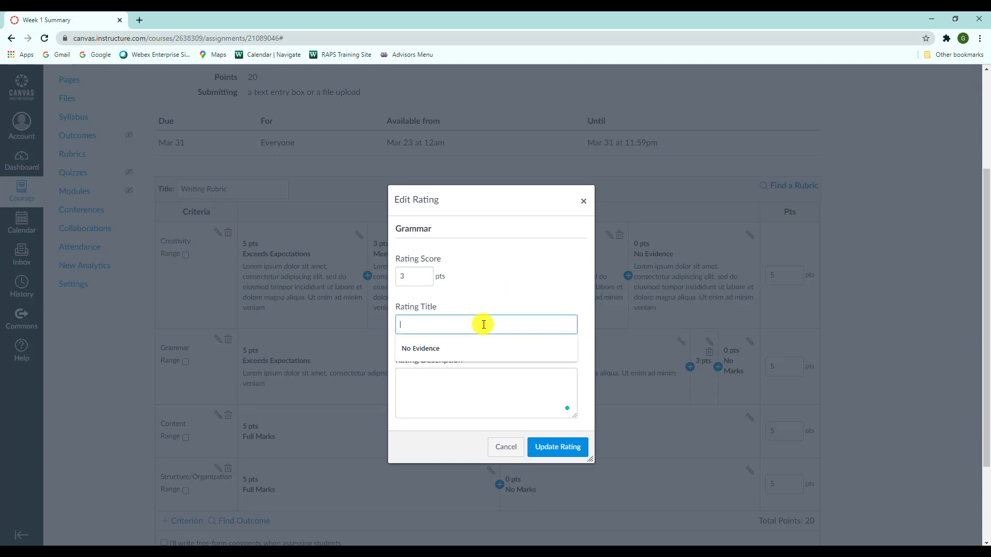
pyautogui.write('M')
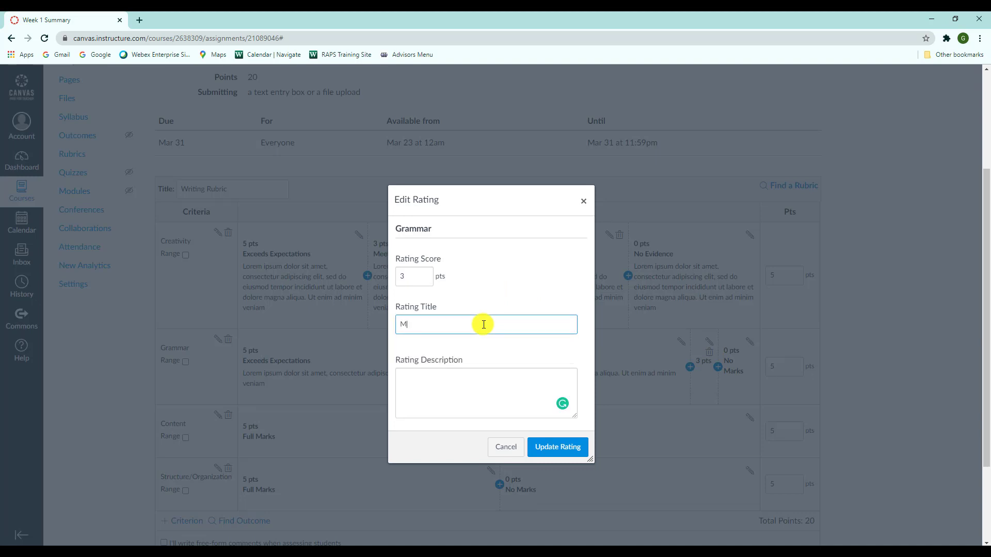
pyautogui.write('eets Expectations')
pyautogui.press('BackSpace')
pyautogui.press('BackSpace')
pyautogui.click(471, 369)
pyautogui.write('Lorem ipsum dolor sit amet, consectetur adipiscing elit, sed do eiusmod tempor incididunt ut labore et dolore magna aliqua. Ut enim ad minim veniam')
pyautogui.click(547, 448)
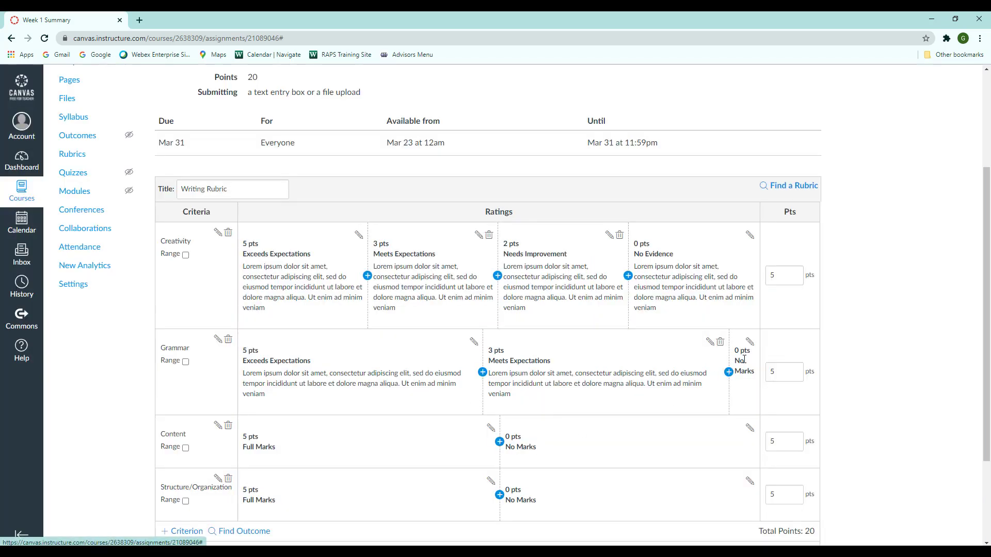
# - Insert a 2-point rating before Grammar's No Marks, titled "Needs Improvement", with the copied lorem ipsum text as its description
pyautogui.click(728, 372)
pyautogui.click(508, 326)
pyautogui.write('Needs Improvement')
pyautogui.click(490, 382)
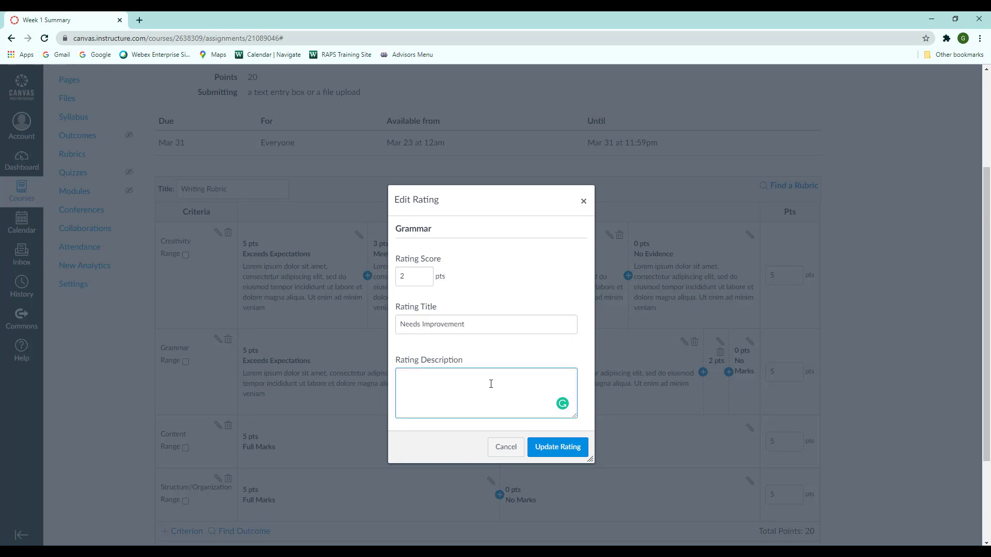
pyautogui.write('Lorem ipsum dolor sit amet, consectetur adipiscing elit, sed do eiusmod tempor incididunt ut labore et dolore magna aliqua. Ut enim ad minim veniam')
pyautogui.click(557, 447)
# - Retitle Grammar's No Marks rating "No Evidence" and paste the copied lorem ipsum text as its description
pyautogui.click(750, 341)
pyautogui.moveTo(445, 325); pyautogui.dragTo(324, 322)
pyautogui.write('No Evidence')
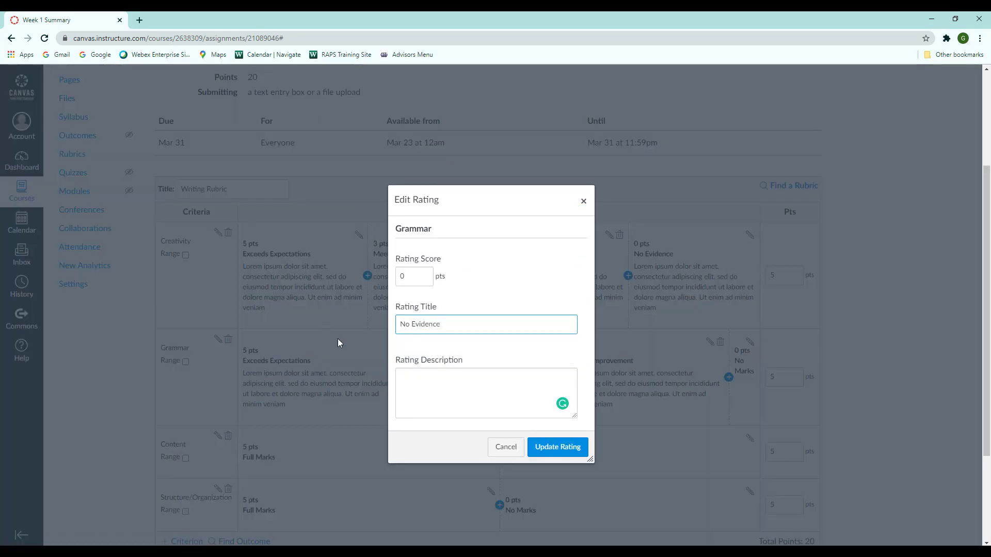
pyautogui.click(469, 407)
pyautogui.write('Lorem ipsum dolor sit amet, consectetur adipiscing elit, sed do eiusmod tempor incididunt ut labore et dolore magna aliqua. Ut enim ad minim veniam')
pyautogui.click(560, 448)
# - Retitle Content's Full Marks rating "Exceeds Expectations" and paste the copied lorem ipsum text as its description
pyautogui.click(491, 449)
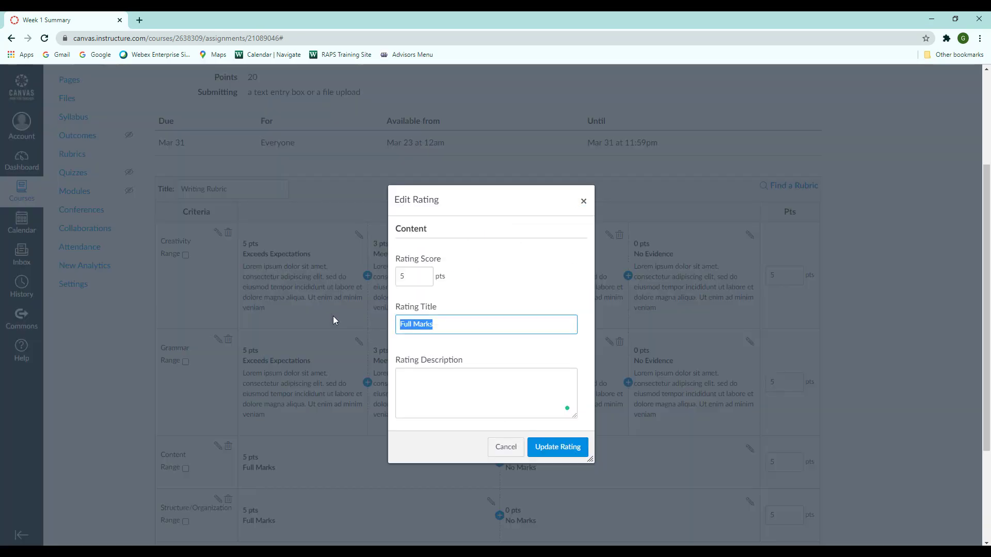
pyautogui.write('Exceeds Expectations')
pyautogui.click(485, 392)
pyautogui.write('Lorem ipsum dolor sit amet, consectetur adipiscing elit, sed do eiusmod tempor incididunt ut labore et dolore magna aliqua. Ut enim ad minim veniam')
pyautogui.click(557, 447)
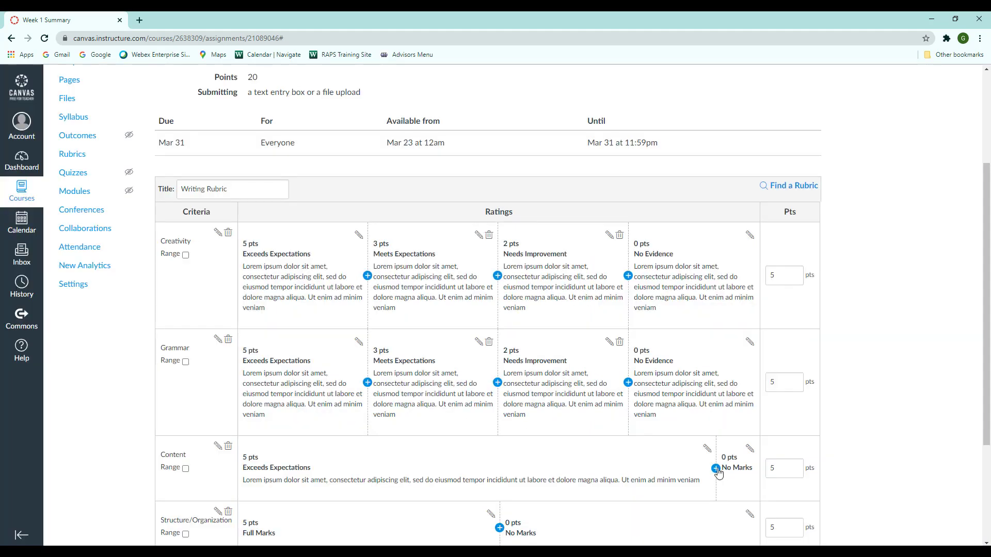
# - Insert a 3-point rating before Content's No Marks, titled "Meets Expectations", with the copied lorem ipsum text as its description
pyautogui.click(718, 474)
pyautogui.click(434, 325)
pyautogui.write('Meets Expectations')
pyautogui.click(525, 413)
pyautogui.write('Lorem ipsum dolor sit amet, consectetur adipiscing elit, sed do eiusmod tempor incididunt ut labore et dolore magna aliqua. Ut enim ad minim veniam')
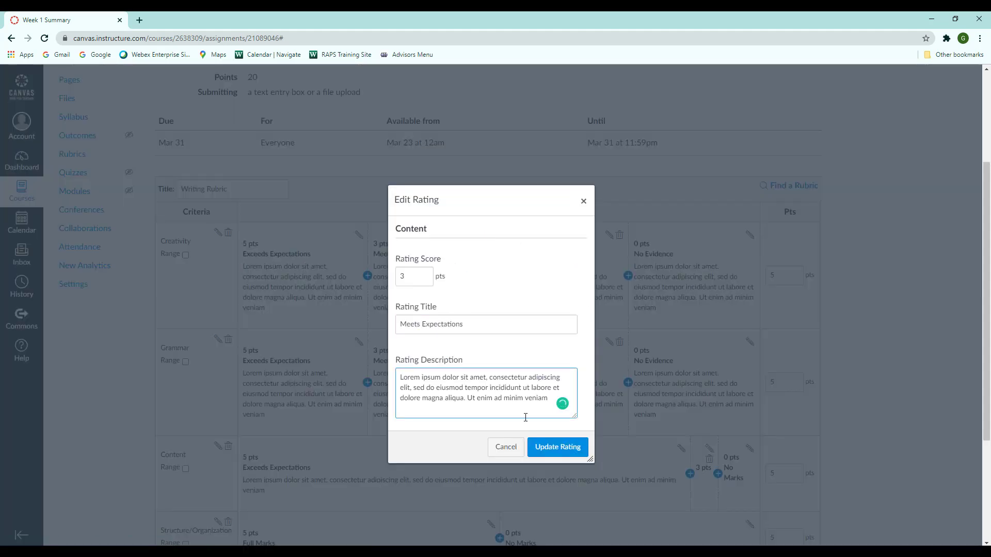
pyautogui.click(558, 446)
# - Insert a 2-point rating before Content's No Marks, titled "Needs Improvement", with the copied lorem ipsum text as its description
pyautogui.click(729, 479)
pyautogui.click(500, 326)
pyautogui.write('Needs Improvement')
pyautogui.click(482, 380)
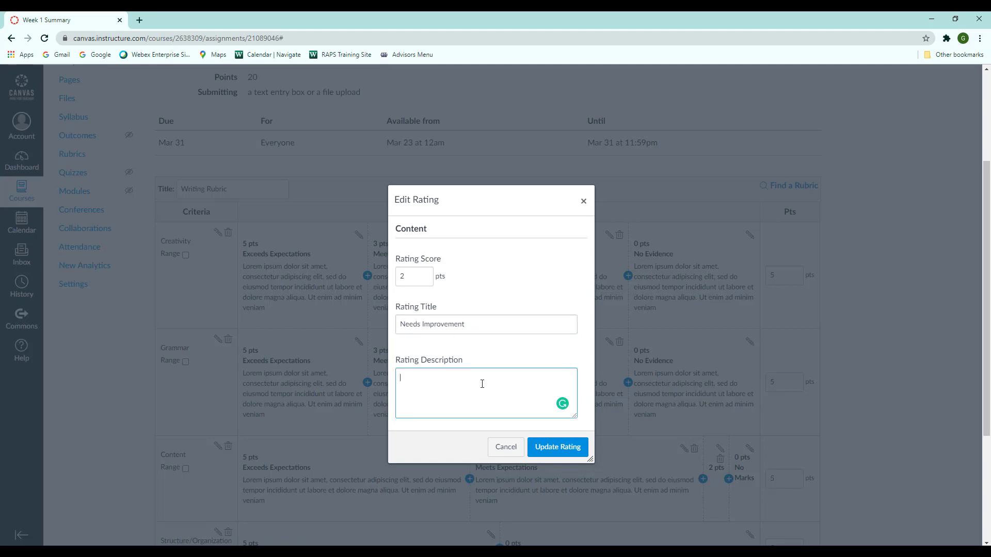
pyautogui.write('Lorem ipsum dolor sit amet, consectetur adipiscing elit, sed do eiusmod tempor incididunt ut labore et dolore magna aliqua. Ut enim ad minim veniam')
pyautogui.click(558, 447)
# - Retitle Content's No Marks rating "No Evidence" and paste the copied lorem ipsum text as its description
pyautogui.click(750, 449)
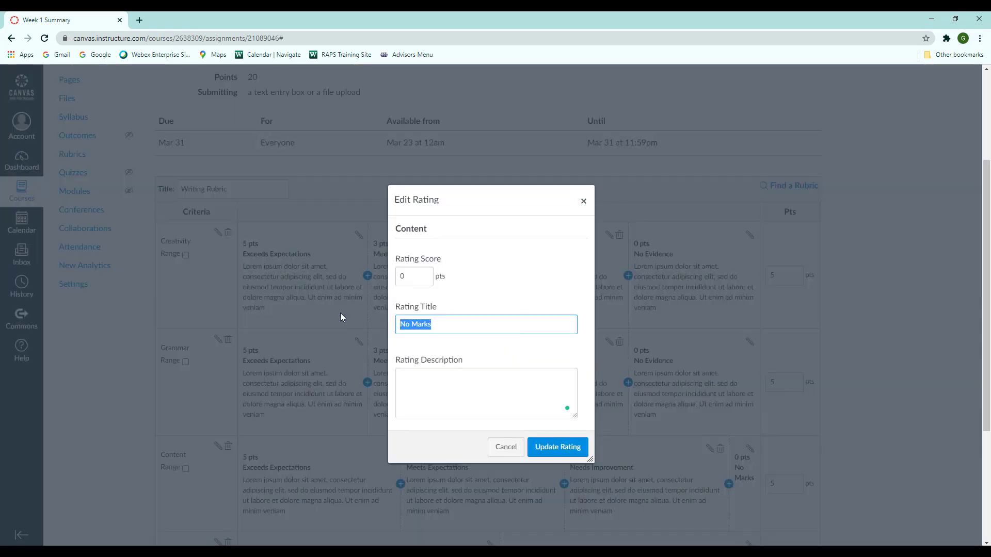
pyautogui.write('No Evidence')
pyautogui.click(431, 381)
pyautogui.write('Lorem ipsum dolor sit amet, consectetur adipiscing elit, sed do eiusmod tempor incididunt ut labore et dolore magna aliqua. Ut enim ad minim veniam')
pyautogui.click(551, 448)
# - Retitle Structure/Organization's Full Marks rating "Exceeds Expectations" and paste the copied lorem ipsum text as its description
pyautogui.scroll(-4, 551, 447)
pyautogui.click(489, 353)
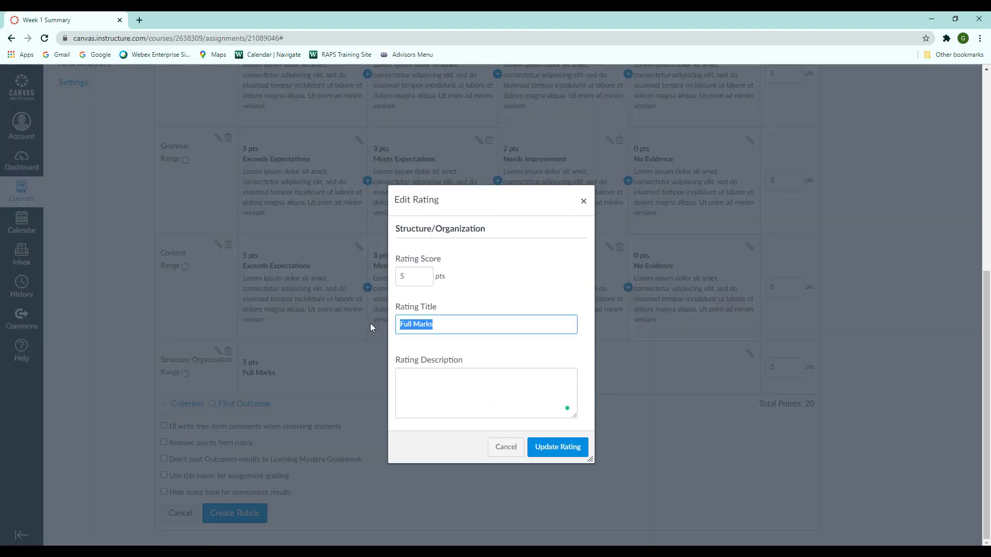
pyautogui.write('Exceeds Expectations')
pyautogui.click(429, 379)
pyautogui.write('Lorem ipsum dolor sit amet, consectetur adipiscing elit, sed do eiusmod tempor incididunt ut labore et dolore magna aliqua. Ut enim ad minim veniam')
pyautogui.click(556, 447)
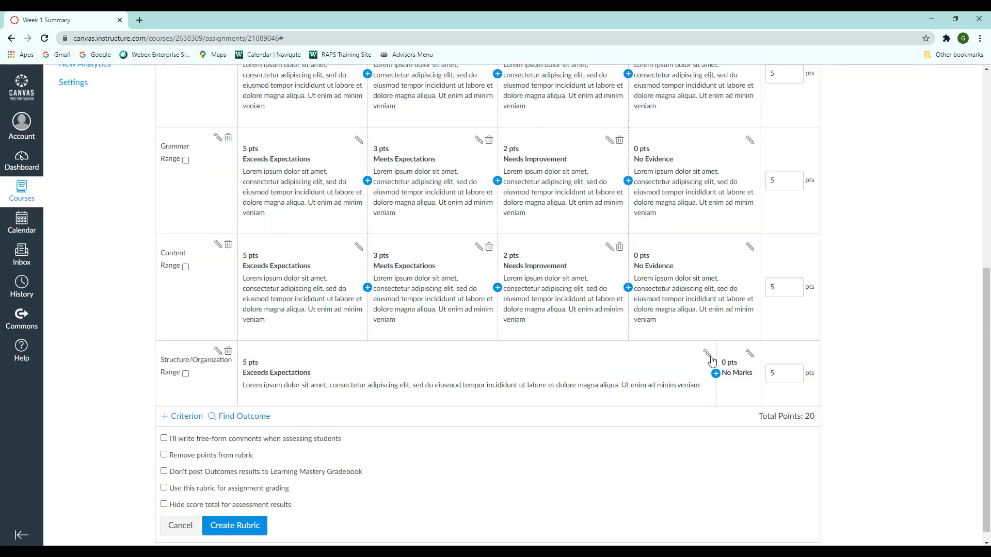
# - Insert a 3-point rating before Structure/Organization's No Marks, titled "Meets Expectations", with the copied lorem ipsum text as its description
pyautogui.click(716, 374)
pyautogui.click(463, 321)
pyautogui.write('Meets Expectations')
pyautogui.click(432, 382)
pyautogui.write('Lorem ipsum dolor sit amet, consectetur adipiscing elit, sed do eiusmod tempor incididunt ut labore et dolore magna aliqua. Ut enim ad minim veniam')
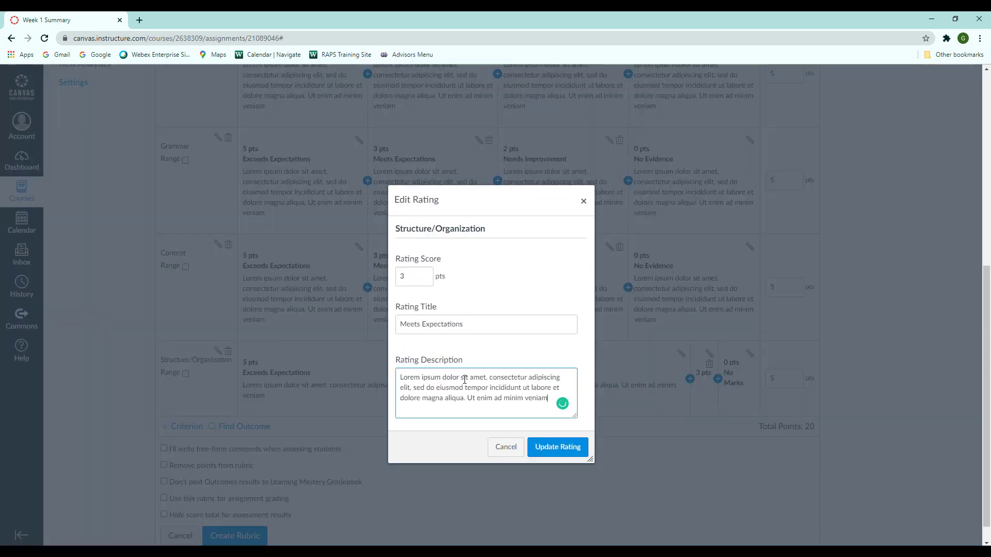
pyautogui.click(558, 447)
# - Insert a 2-point rating before Structure/Organization's No Marks, titled "Needs Improvement", with the copied lorem ipsum text as its description
pyautogui.click(729, 388)
pyautogui.click(474, 320)
pyautogui.write('Needs Improvement')
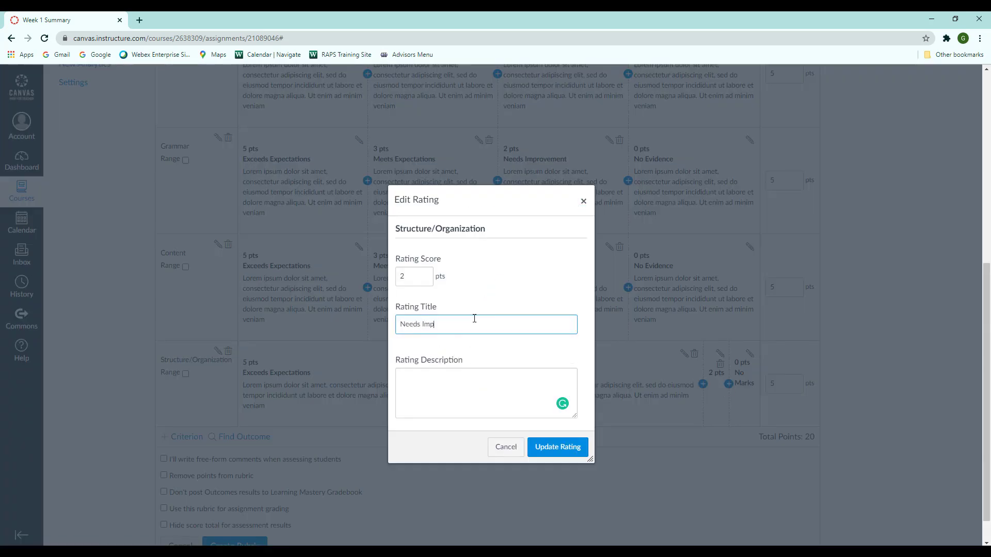
pyautogui.click(484, 395)
pyautogui.write('Lorem ipsum dolor sit amet, consectetur adipiscing elit, sed do eiusmod tempor incididunt ut labore et dolore magna aliqua. Ut enim ad minim veniam')
pyautogui.click(557, 447)
# - Retitle Structure/Organization's No Marks rating "No Evidence" and paste the copied lorem ipsum text as its description
pyautogui.click(750, 354)
pyautogui.write('No Evidence')
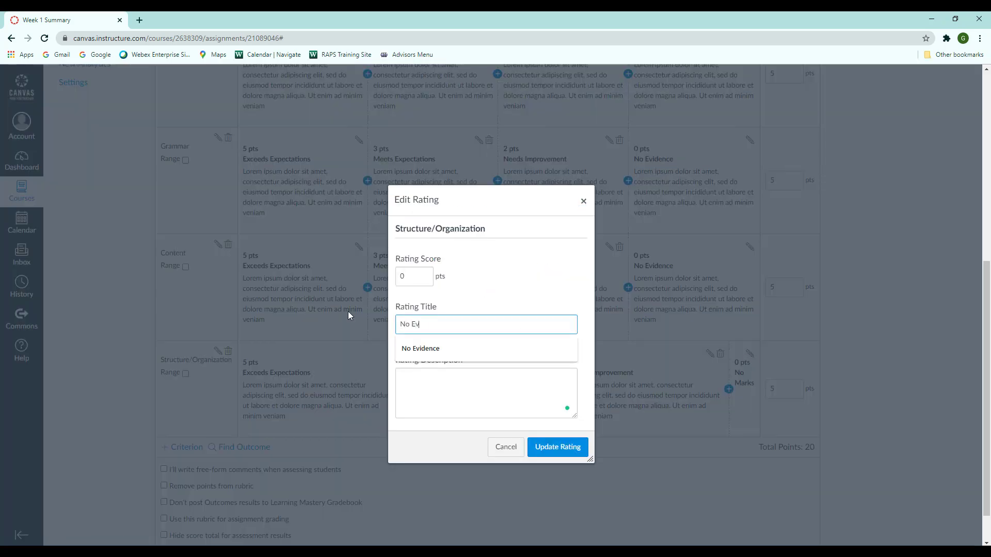
pyautogui.click(442, 398)
pyautogui.write('Lorem ipsum dolor sit amet, consectetur adipiscing elit, sed do eiusmod tempor incididunt ut labore et dolore magna aliqua. Ut enim ad minim veniam')
pyautogui.click(557, 447)
# - Enable using the rubric for assignment grading and create the Writing Rubric
pyautogui.scroll(-1, 554, 457)
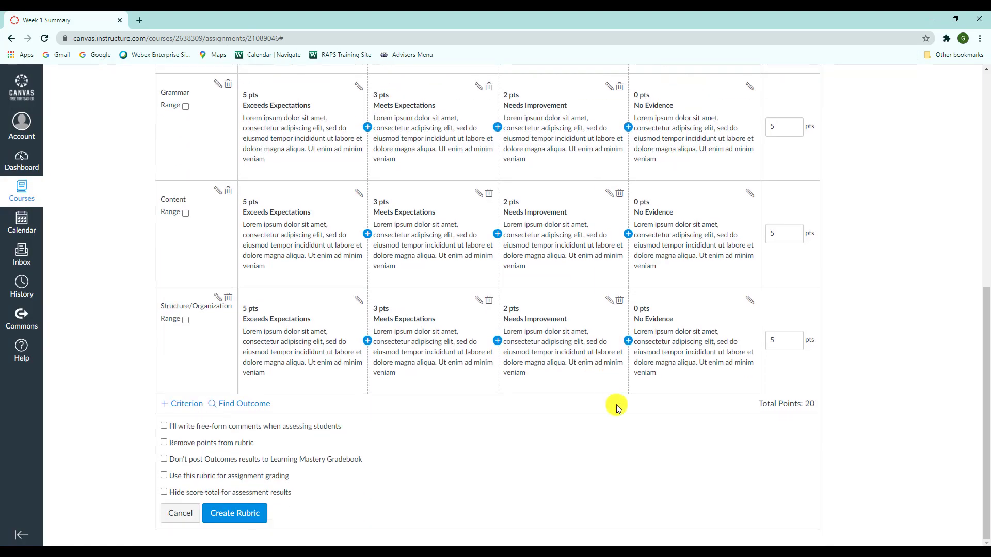
pyautogui.scroll(2, 616, 404)
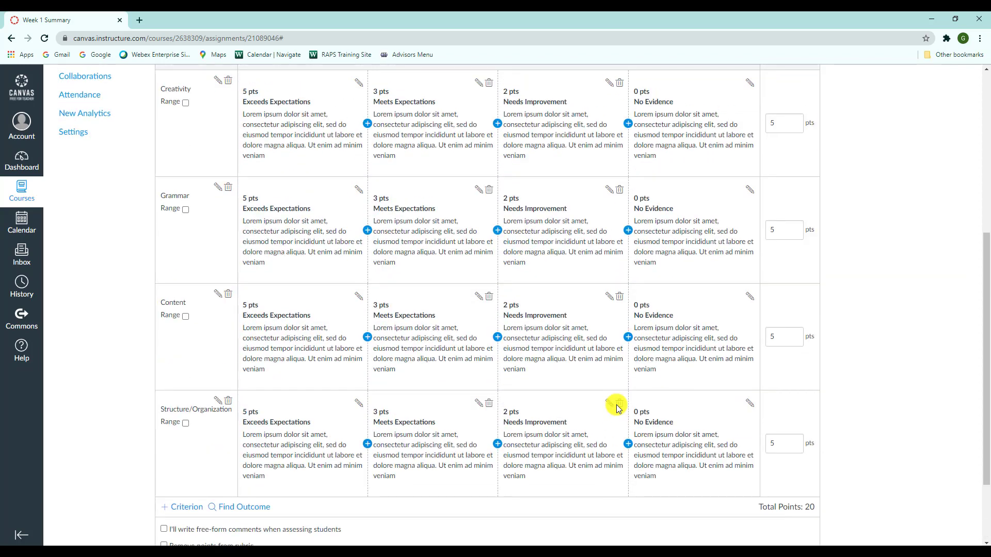
pyautogui.scroll(-2, 495, 337)
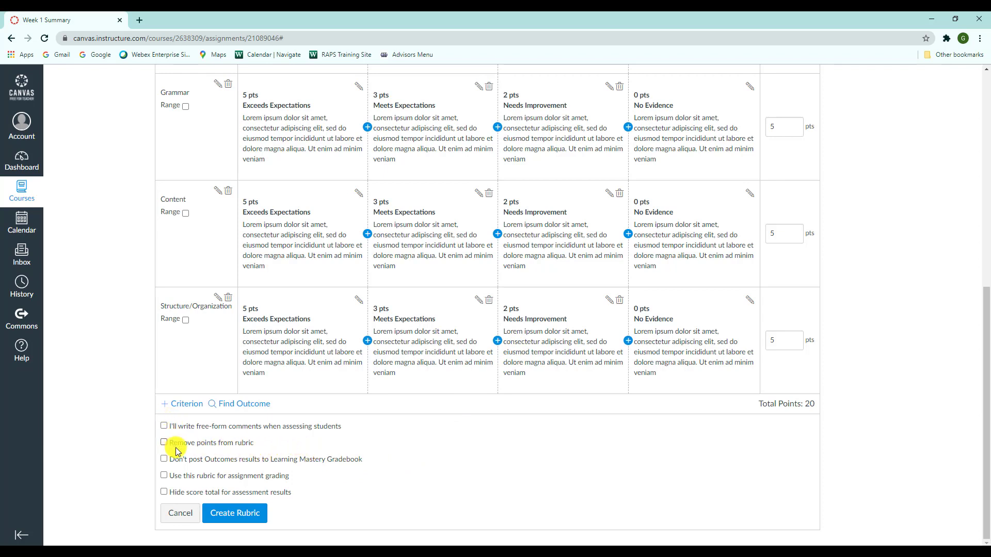
pyautogui.click(164, 478)
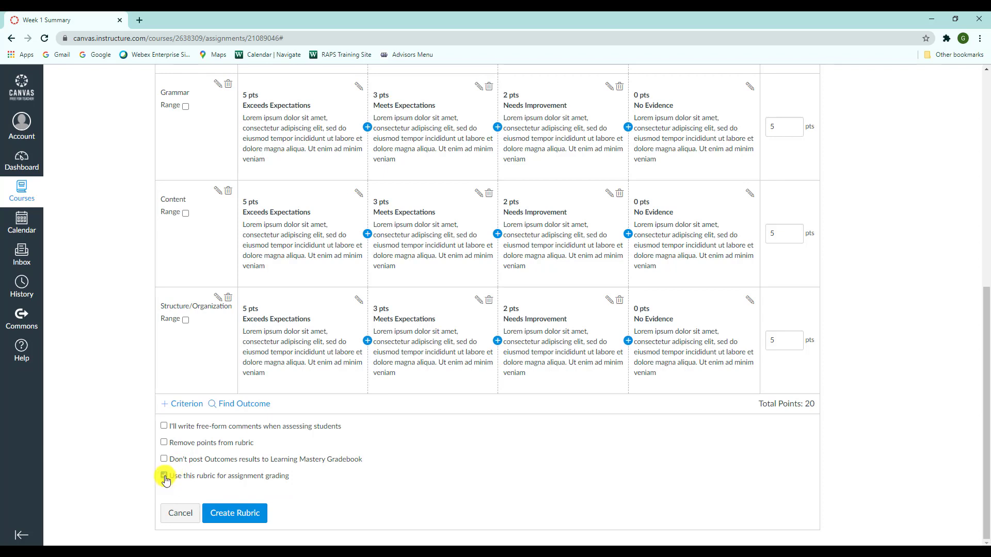
pyautogui.click(249, 514)
pyautogui.scroll(3, 354, 380)
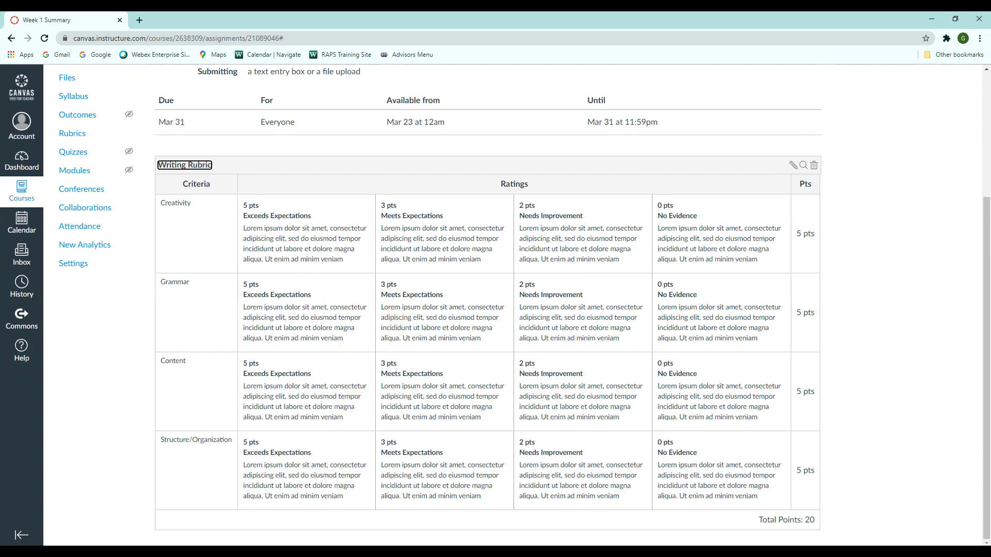